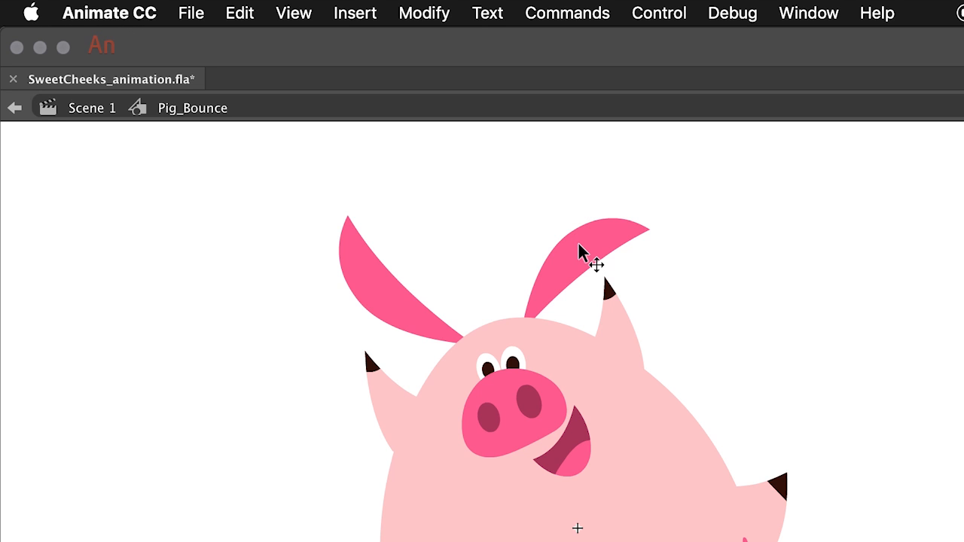
# - Convert the pig's right-hand pink ear into a Graphic symbol named piggy_ear
pyautogui.click(580, 253)
pyautogui.click(424, 12)
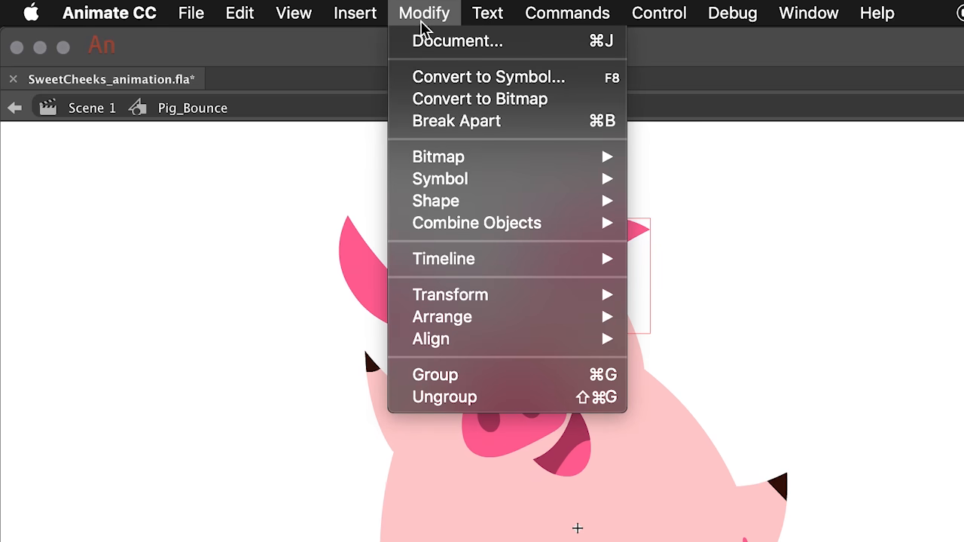
pyautogui.click(475, 78)
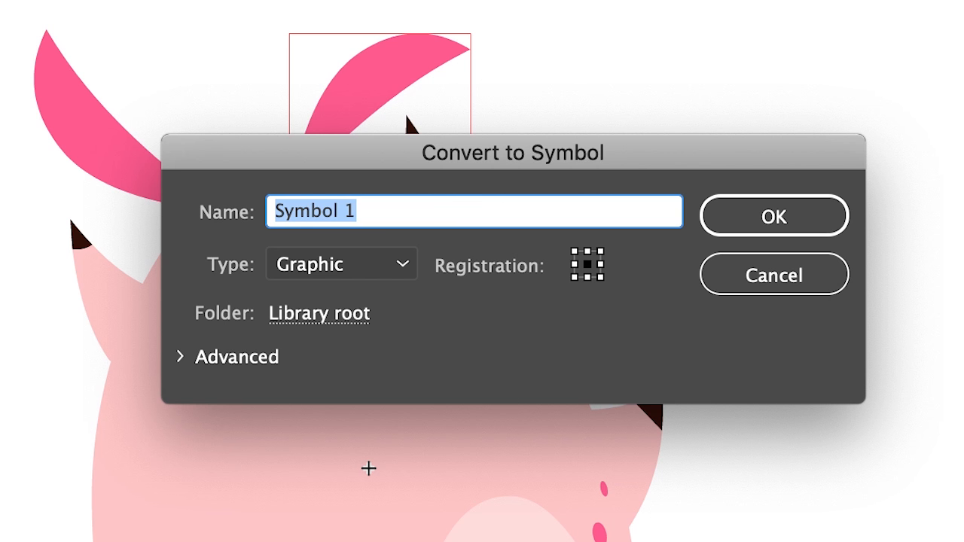
pyautogui.write('piggy')
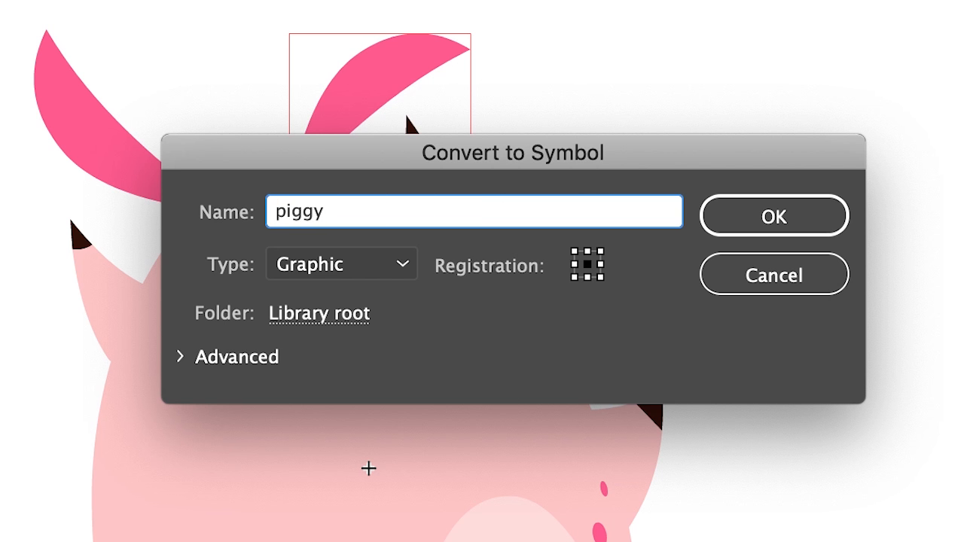
pyautogui.write('_ear')
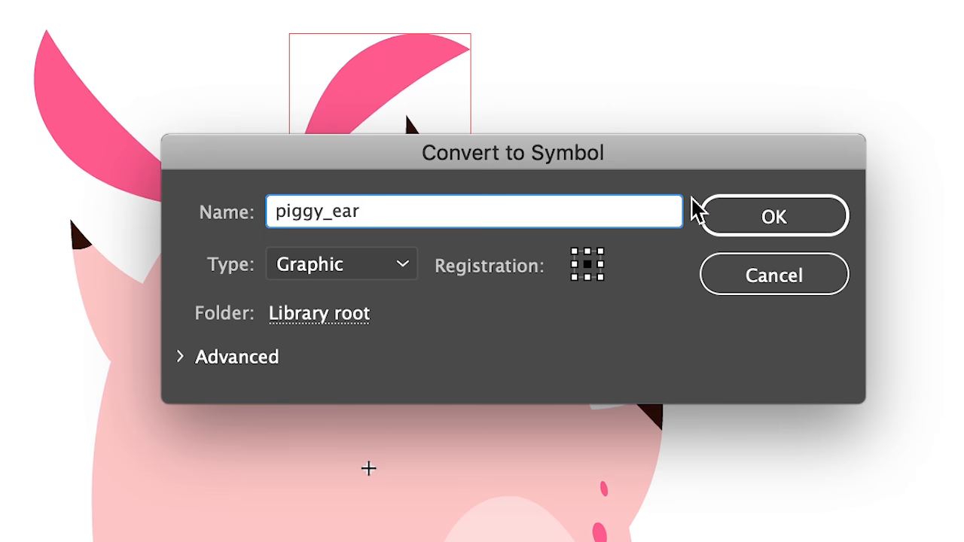
pyautogui.click(404, 267)
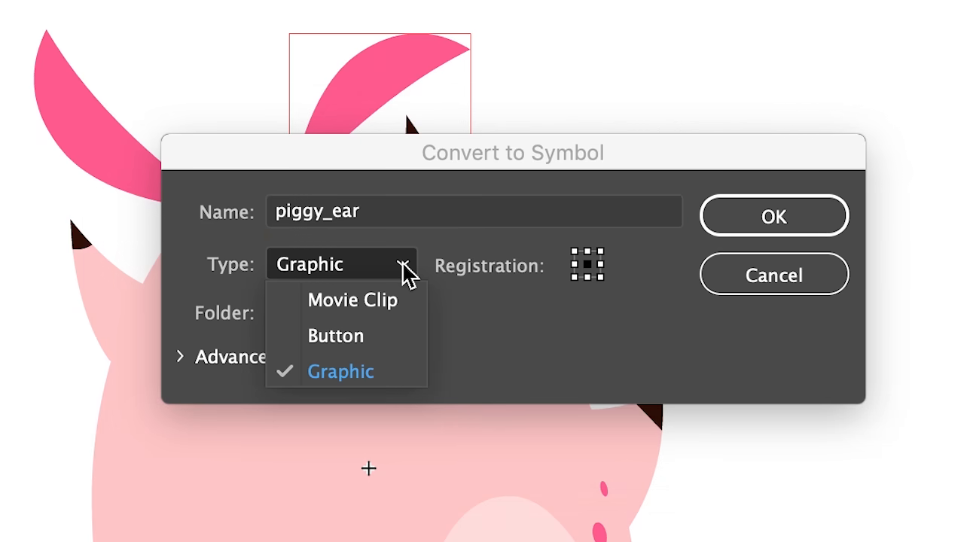
pyautogui.click(389, 370)
pyautogui.click(784, 226)
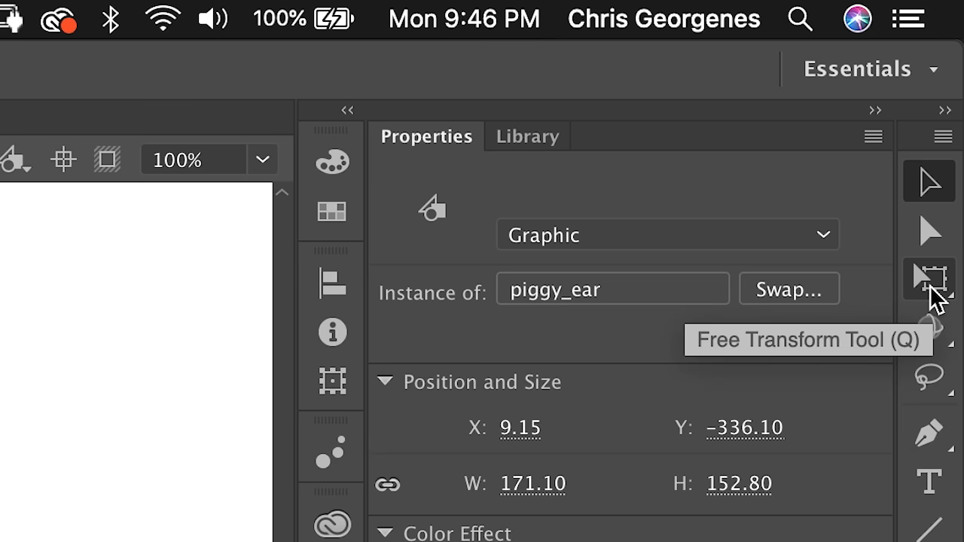
# - Try rotating the piggy_ear instance about its centre with Free Transform, undoing the first rotation
pyautogui.click(931, 287)
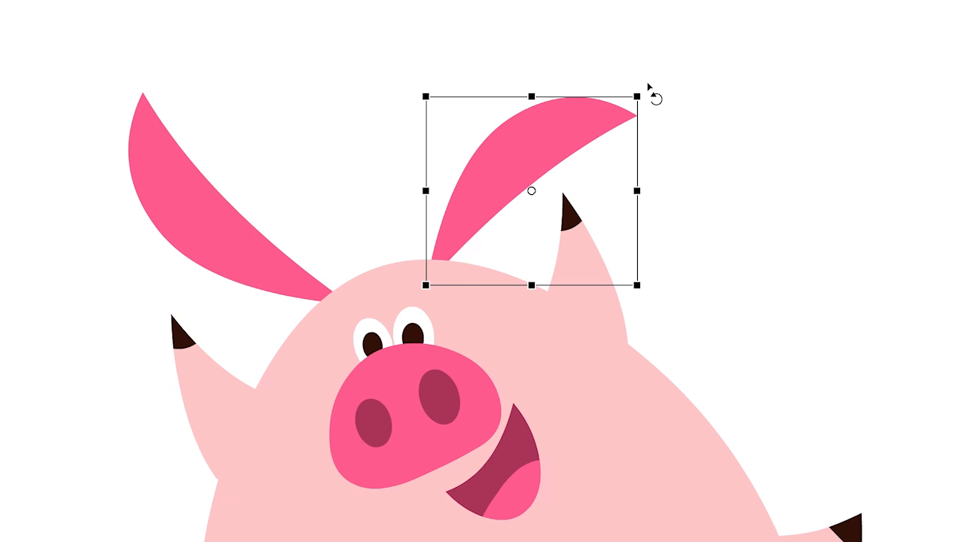
pyautogui.moveTo(649, 89); pyautogui.dragTo(595, 155)
pyautogui.hotkey('ctrl', 'z')
pyautogui.moveTo(638, 95); pyautogui.dragTo(696, 99)
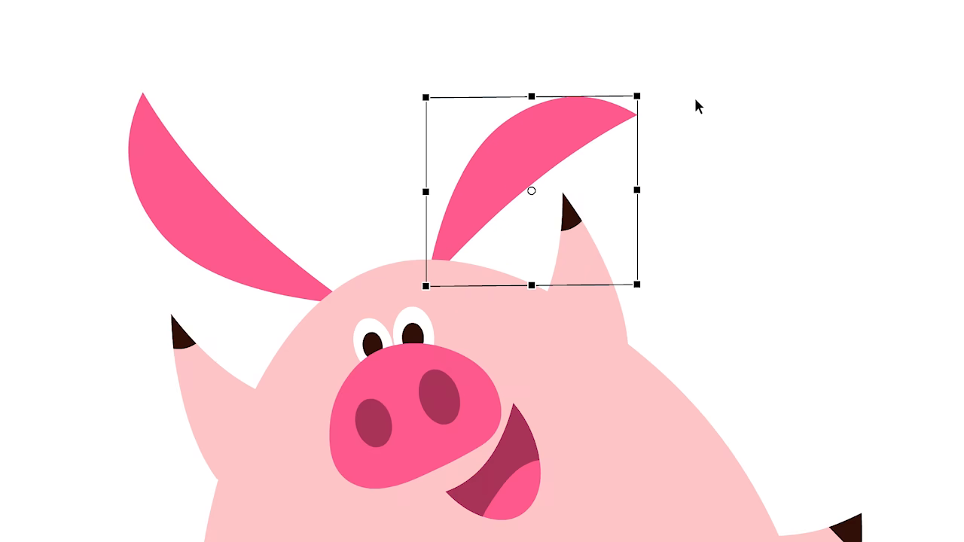
# - Move the ear's transformation point to its base at the head, test rotating the ear around it, and undo the test rotations
pyautogui.moveTo(532, 188); pyautogui.dragTo(506, 214)
pyautogui.moveTo(448, 262); pyautogui.dragTo(436, 271)
pyautogui.moveTo(654, 96); pyautogui.dragTo(603, 106)
pyautogui.moveTo(566, 69); pyautogui.dragTo(508, 86)
pyautogui.hotkey('ctrl', 'z')
pyautogui.hotkey('ctrl', 'z')
pyautogui.hotkey('ctrl', 'z')
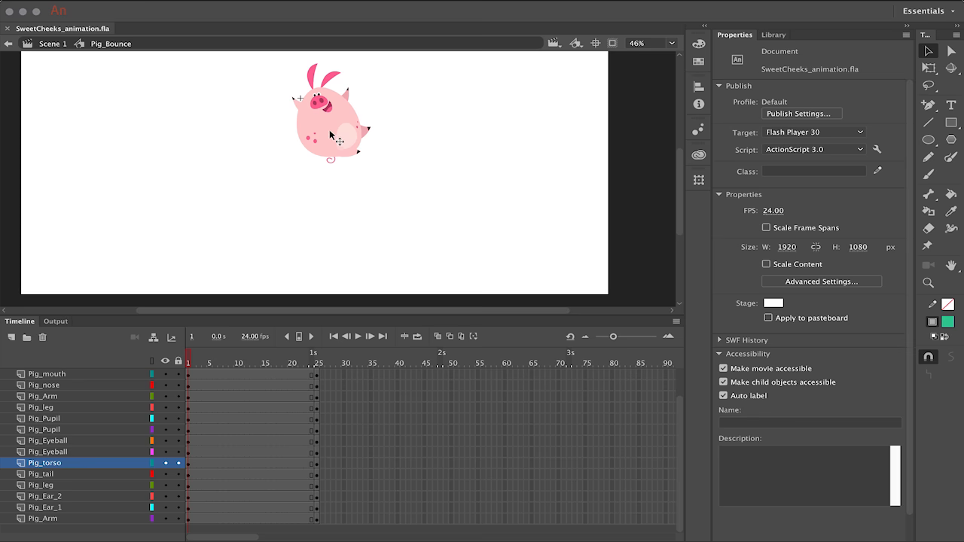
# - At frame 1, move the pig's torso with its parented parts straight down until the pig sits below the stage
pyautogui.moveTo(329, 140); pyautogui.dragTo(331, 375)
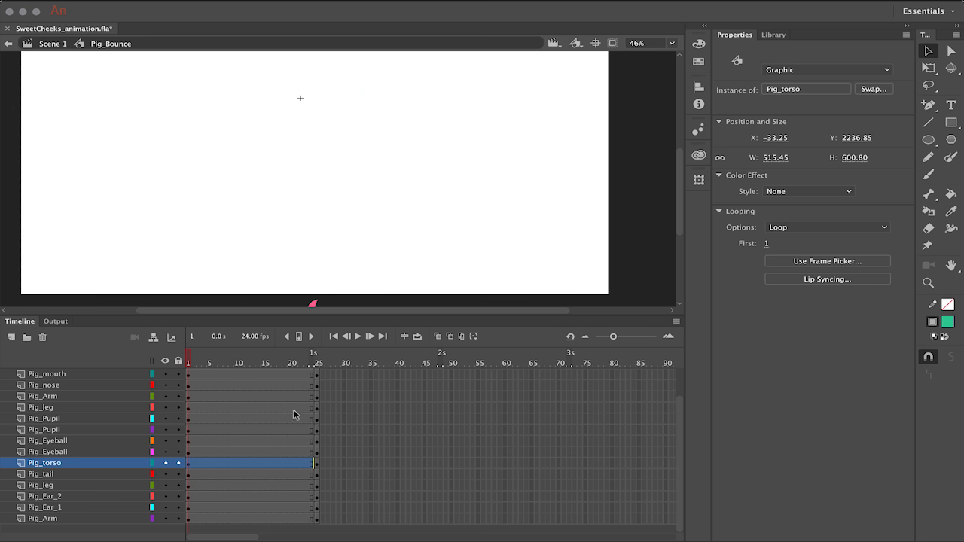
pyautogui.click(216, 364)
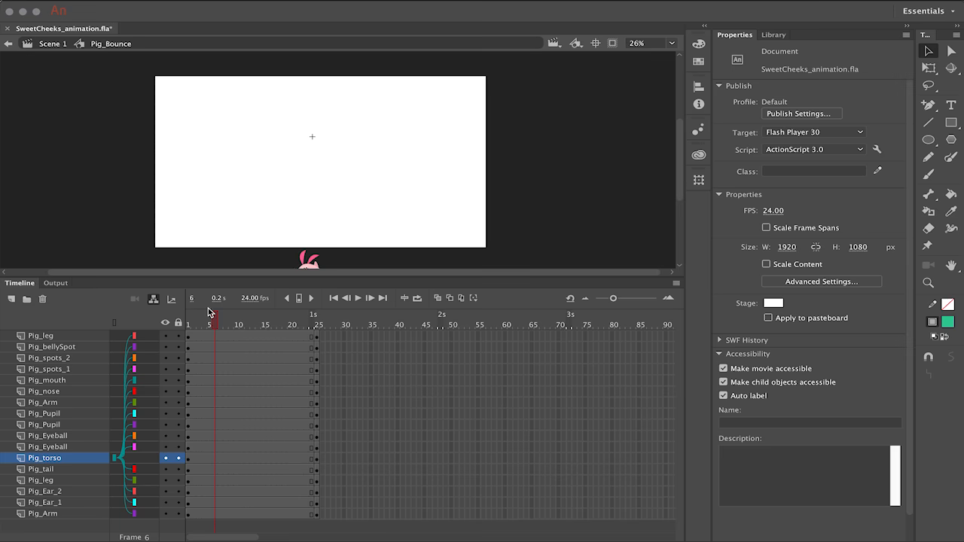
pyautogui.click(189, 325)
# - Create classic tweens on all pig layers between the keyframes at frames 1 and 25
pyautogui.moveTo(202, 337); pyautogui.dragTo(284, 519)
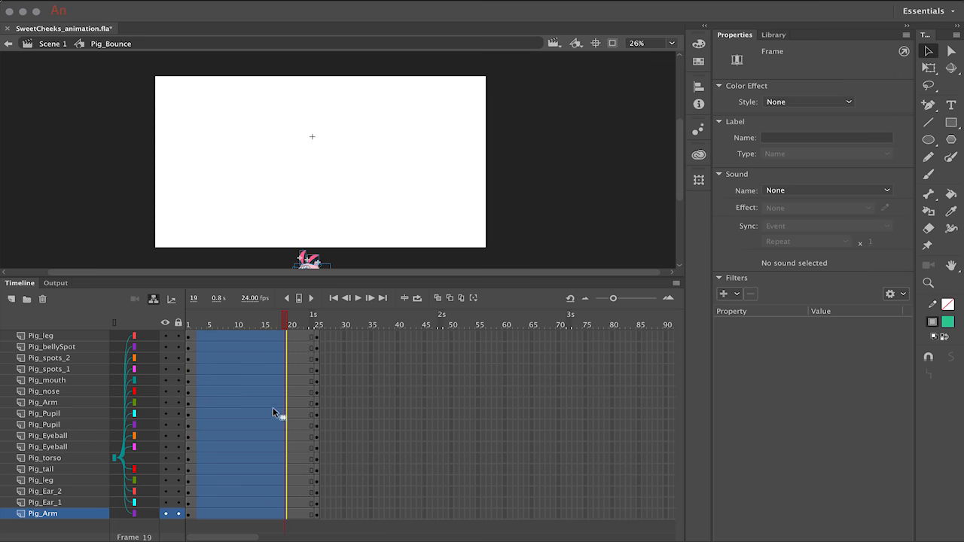
pyautogui.rightClick(237, 357)
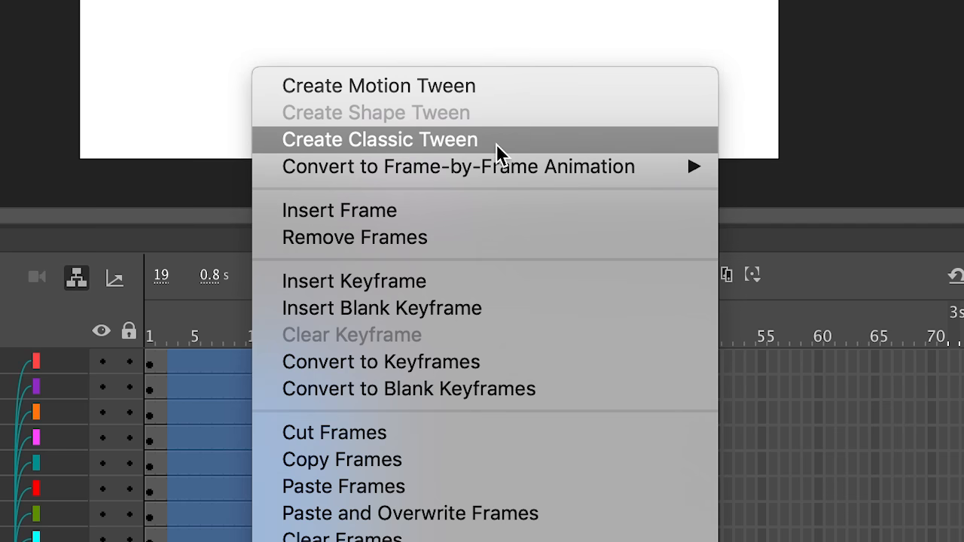
pyautogui.click(499, 150)
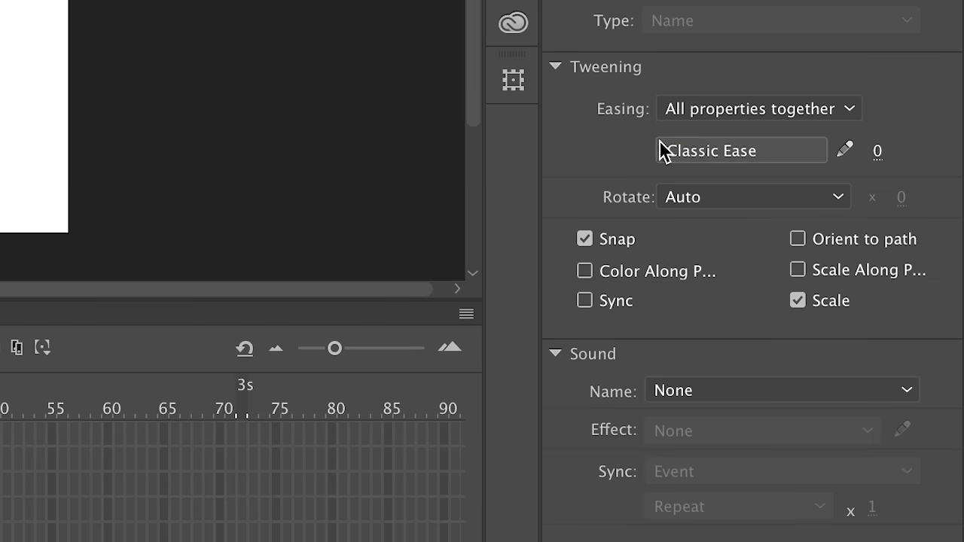
# - Apply the Cubic Ease Out preset to the classic tweens and play back the upward motion
pyautogui.click(770, 210)
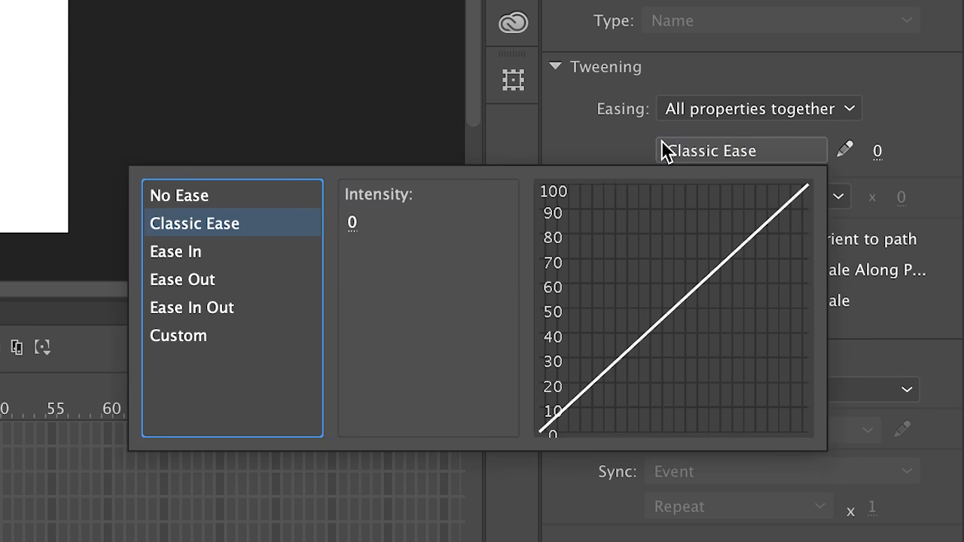
pyautogui.click(211, 282)
pyautogui.click(366, 223)
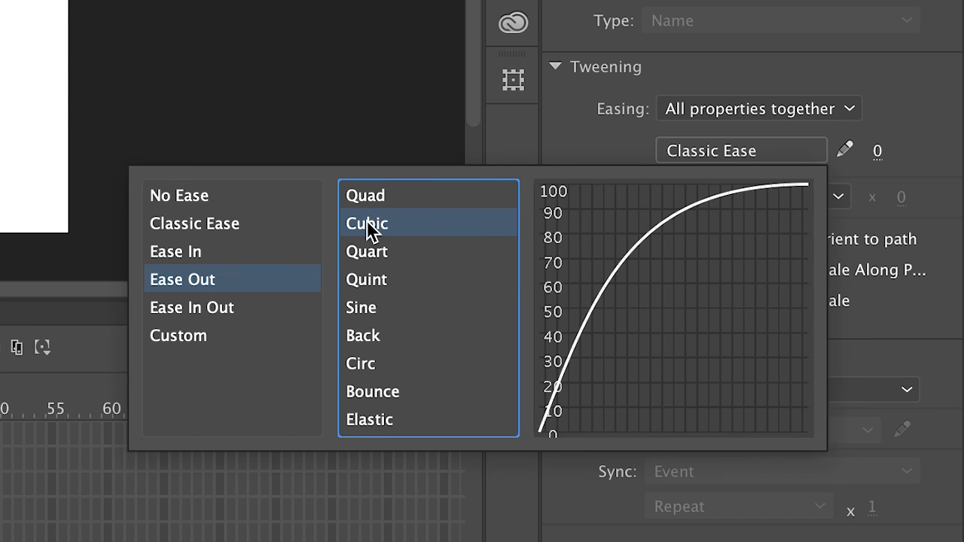
pyautogui.doubleClick(367, 221)
pyautogui.moveTo(286, 324); pyautogui.dragTo(151, 367)
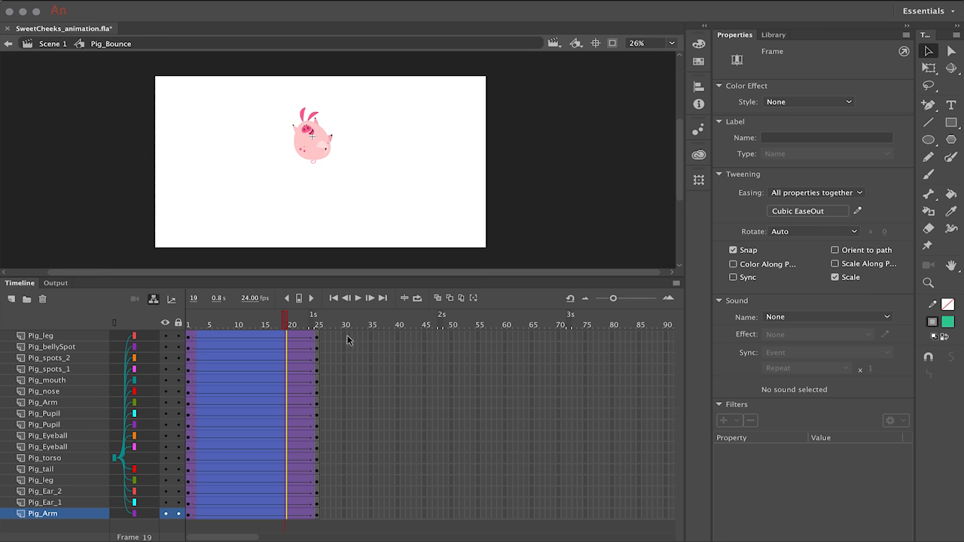
pyautogui.press('Return')
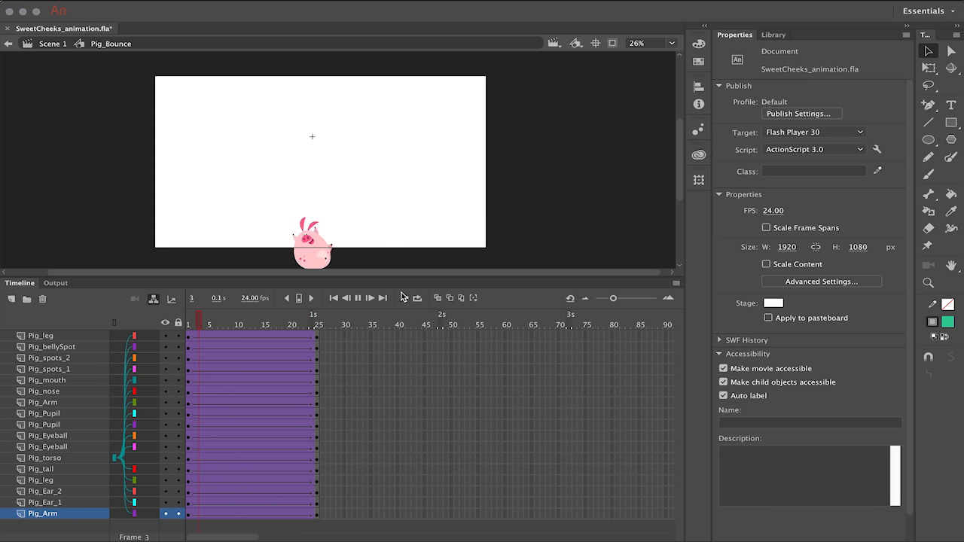
# - Insert keyframes at frame 7 on the Pig_Ear_1 and Pig_Ear_2 layers
pyautogui.moveTo(299, 321); pyautogui.dragTo(179, 325)
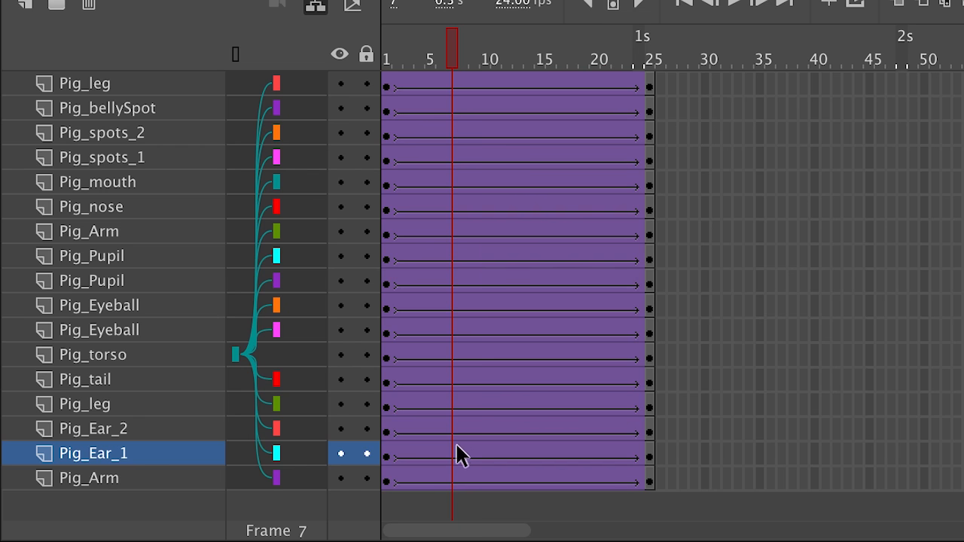
pyautogui.press('F6')
pyautogui.click(456, 482)
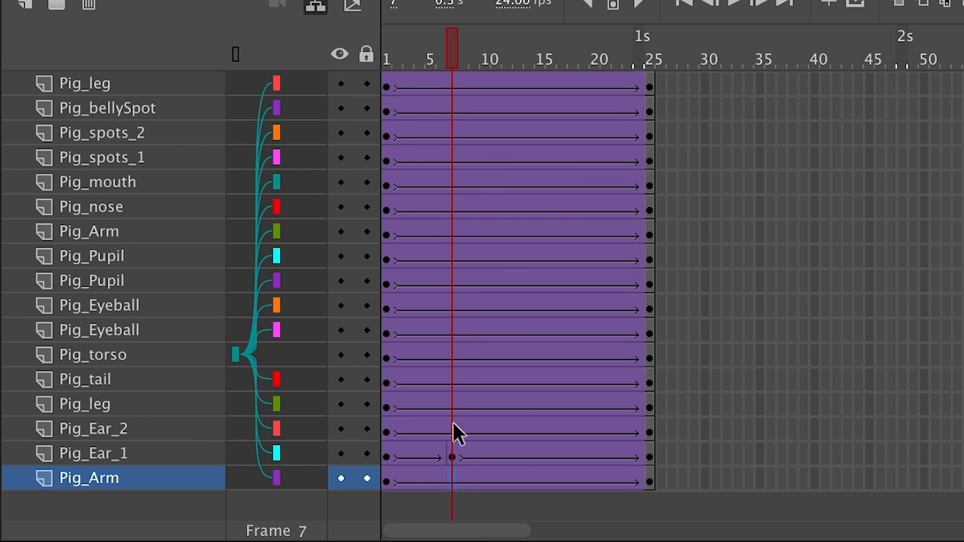
pyautogui.click(453, 429)
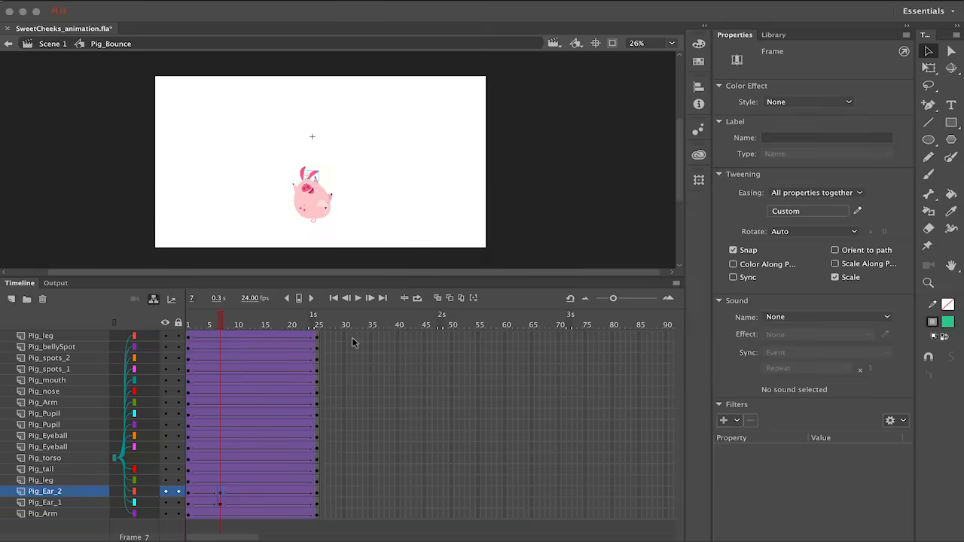
# - Rotate both ears downward around their bases at frame 7 with Free Transform so they trail the upward motion
pyautogui.press('super+equal')
pyautogui.moveTo(387, 277); pyautogui.dragTo(387, 407)
pyautogui.moveTo(681, 477); pyautogui.dragTo(650, 538)
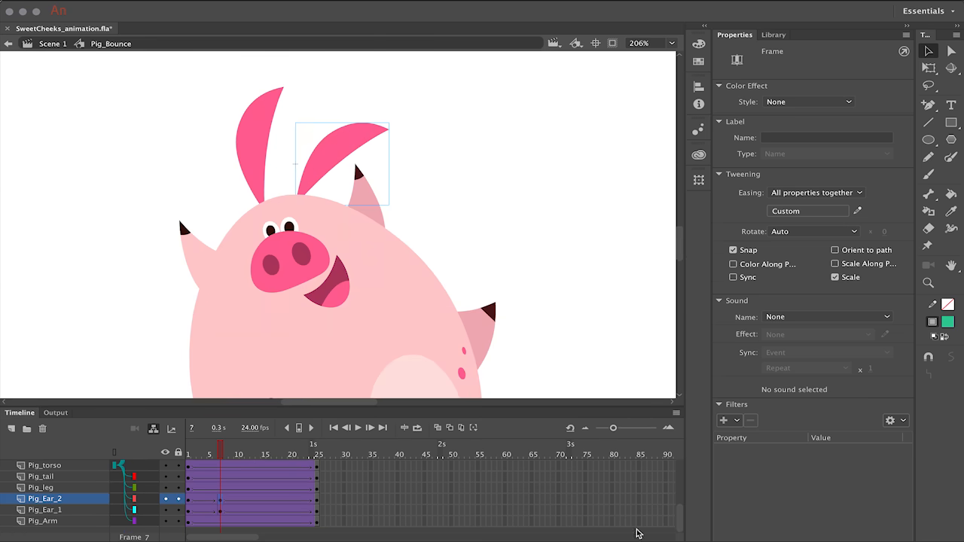
pyautogui.click(269, 116)
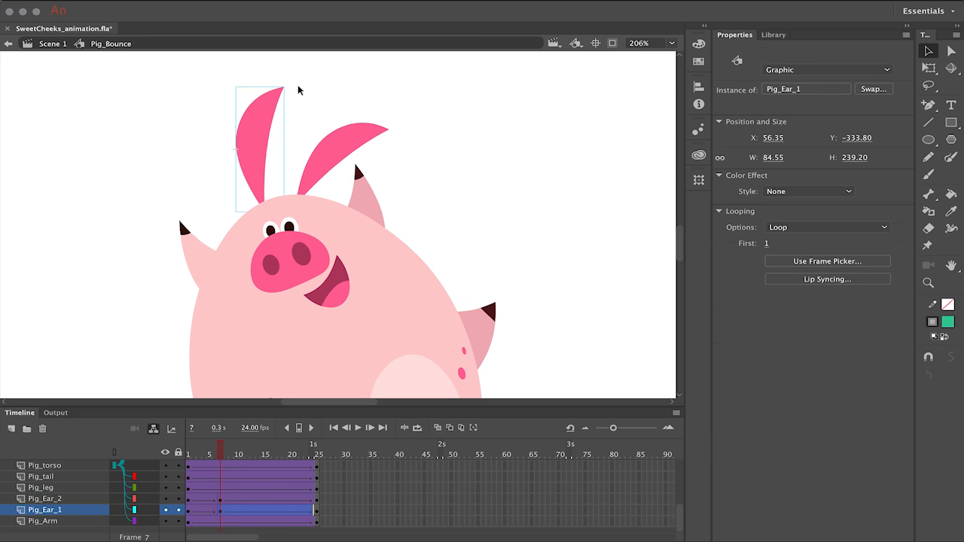
pyautogui.press('q')
pyautogui.moveTo(295, 93); pyautogui.dragTo(169, 252)
pyautogui.click(346, 147)
pyautogui.moveTo(402, 122); pyautogui.dragTo(428, 253)
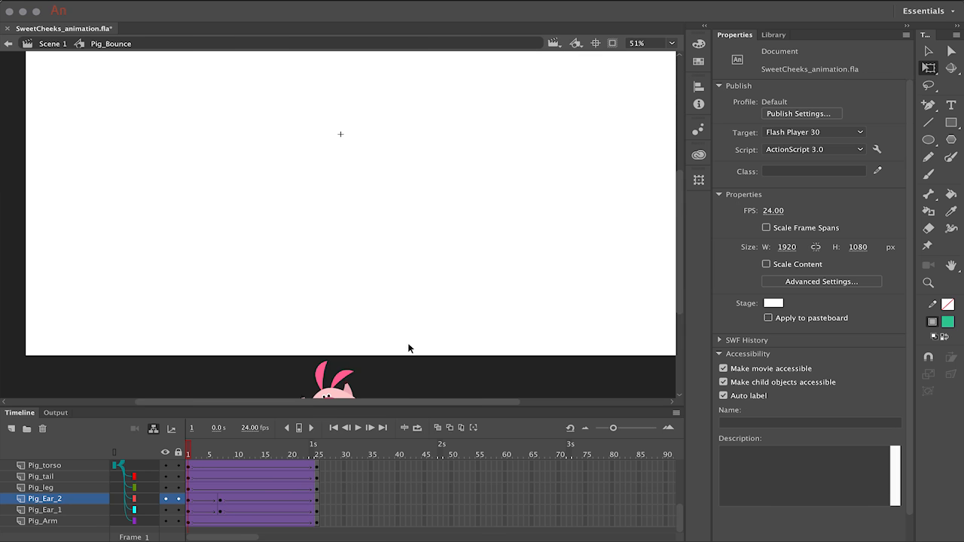
# - Rotate the pig's torso with all its parented parts counter-clockwise at frame 1 so the head points left
pyautogui.moveTo(425, 329); pyautogui.dragTo(389, 243)
pyautogui.click(337, 281)
pyautogui.moveTo(385, 319); pyautogui.dragTo(405, 275)
pyautogui.moveTo(205, 452)
pyautogui.mouseDown()
pyautogui.moveTo(234, 451)
pyautogui.moveTo(220, 451)
pyautogui.mouseUp()
pyautogui.moveTo(444, 190); pyautogui.dragTo(404, 388)
# - Rotate both arms and the rear leg clockwise around their joints at frame 1 with Free Transform
pyautogui.moveTo(252, 460); pyautogui.dragTo(301, 495)
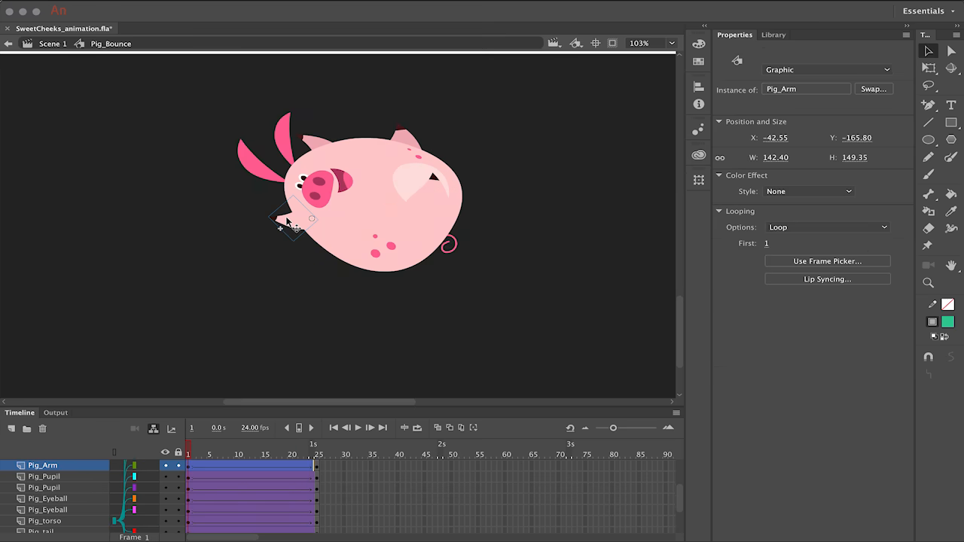
pyautogui.press('q')
pyautogui.moveTo(265, 215); pyautogui.dragTo(270, 189)
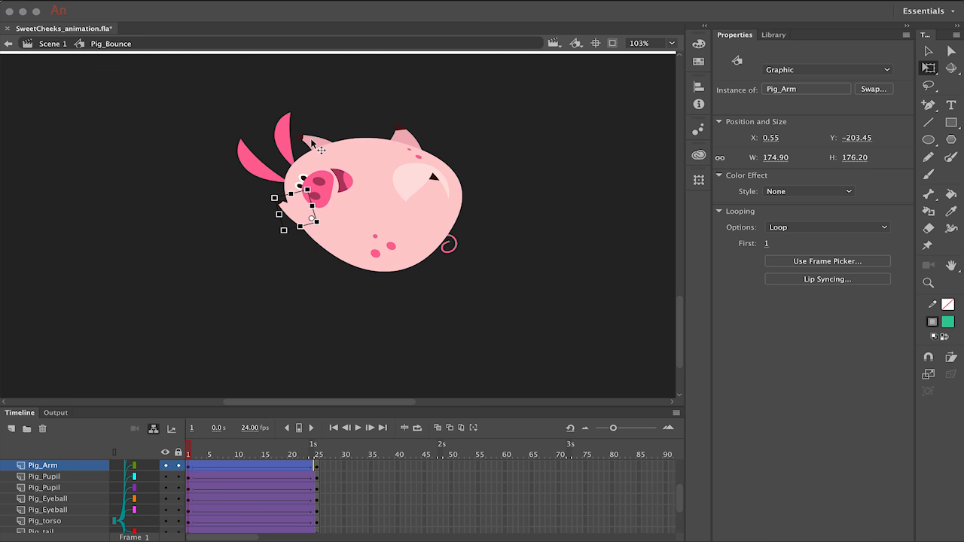
pyautogui.click(312, 142)
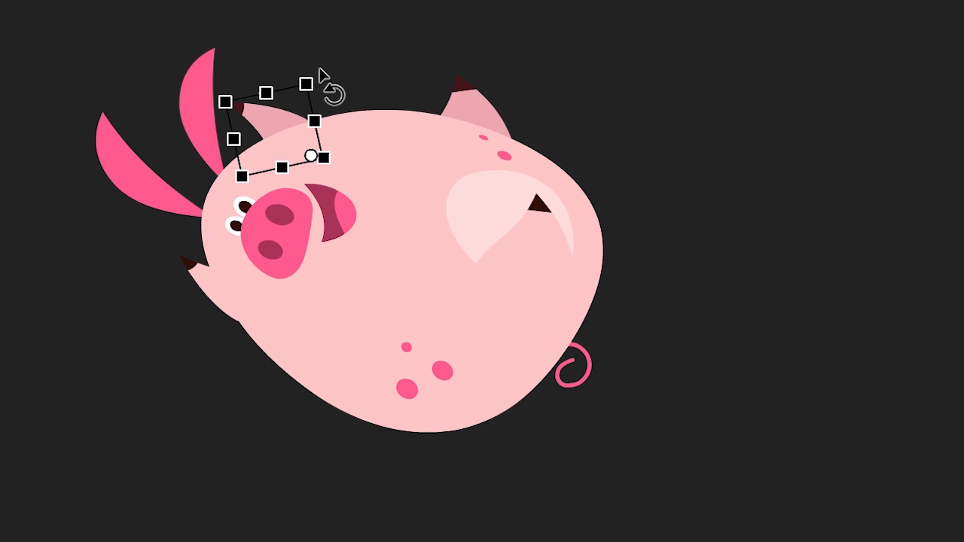
pyautogui.moveTo(320, 69); pyautogui.dragTo(397, 52)
pyautogui.click(479, 109)
pyautogui.moveTo(484, 62); pyautogui.dragTo(510, 63)
# - Rotate the curly tail at frame 1 and reposition it outward so it attaches to the edge of the torso
pyautogui.click(603, 378)
pyautogui.click(570, 367)
pyautogui.moveTo(611, 379); pyautogui.dragTo(615, 232)
pyautogui.click(655, 234)
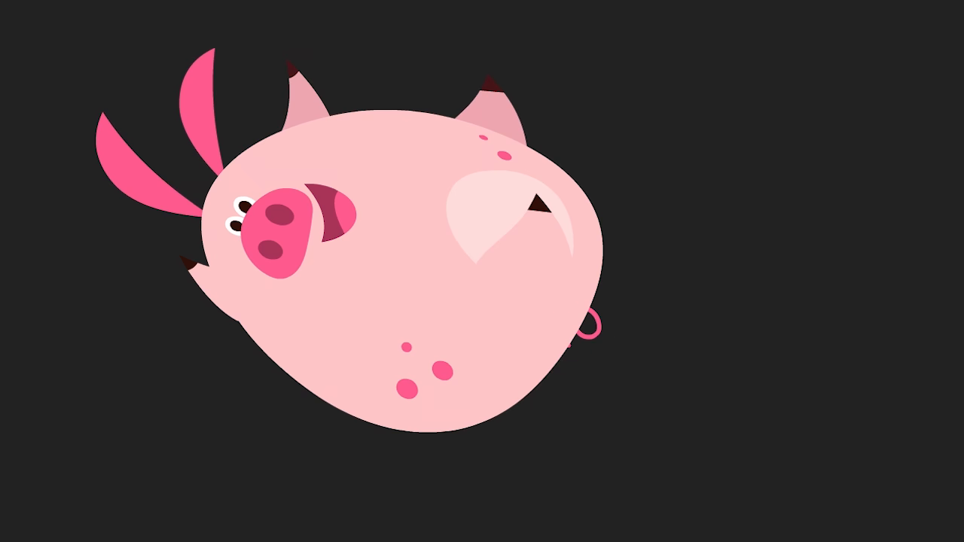
pyautogui.hotkey('ctrl', 'z')
pyautogui.hotkey('ctrl', 'z')
pyautogui.moveTo(615, 363); pyautogui.dragTo(658, 351)
pyautogui.press('Right')
pyautogui.press('Down')
pyautogui.click(667, 367)
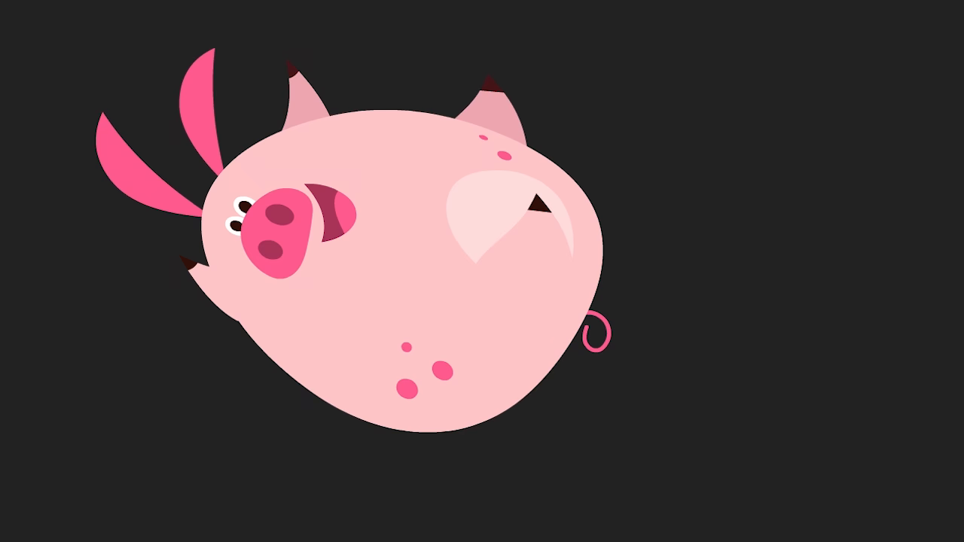
# - Rotate the pig's outer ear clockwise toward the other ear at frame 1
pyautogui.click(128, 160)
pyautogui.press(',')
pyautogui.press('.')
pyautogui.click(121, 175)
pyautogui.moveTo(122, 101); pyautogui.dragTo(248, 33)
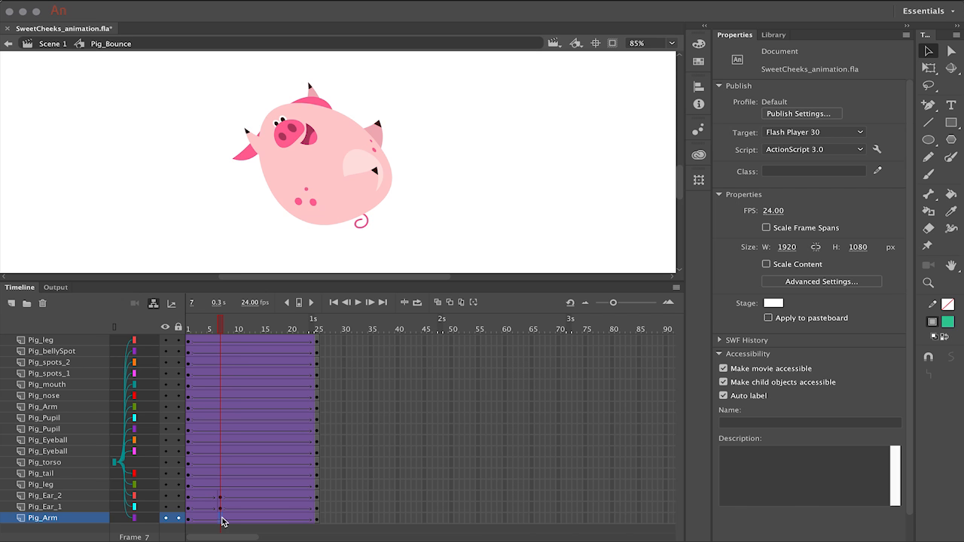
# - Insert keyframes at frame 7 on both Pig_Arm layers
pyautogui.click(222, 521)
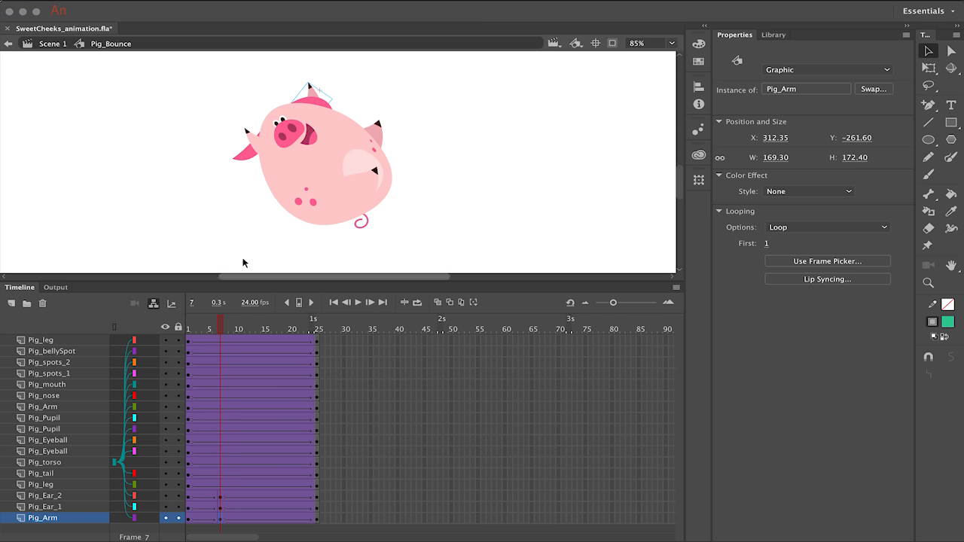
pyautogui.click(223, 154)
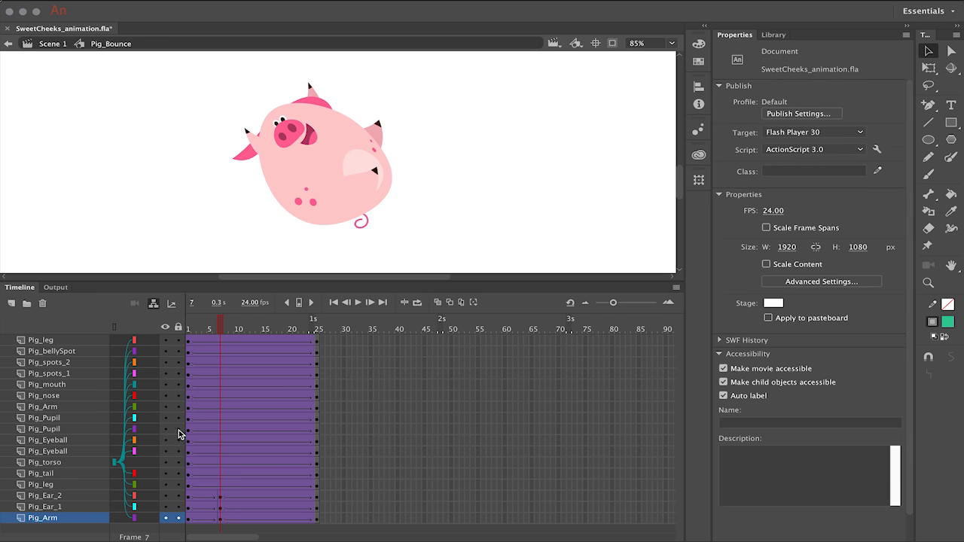
pyautogui.click(53, 406)
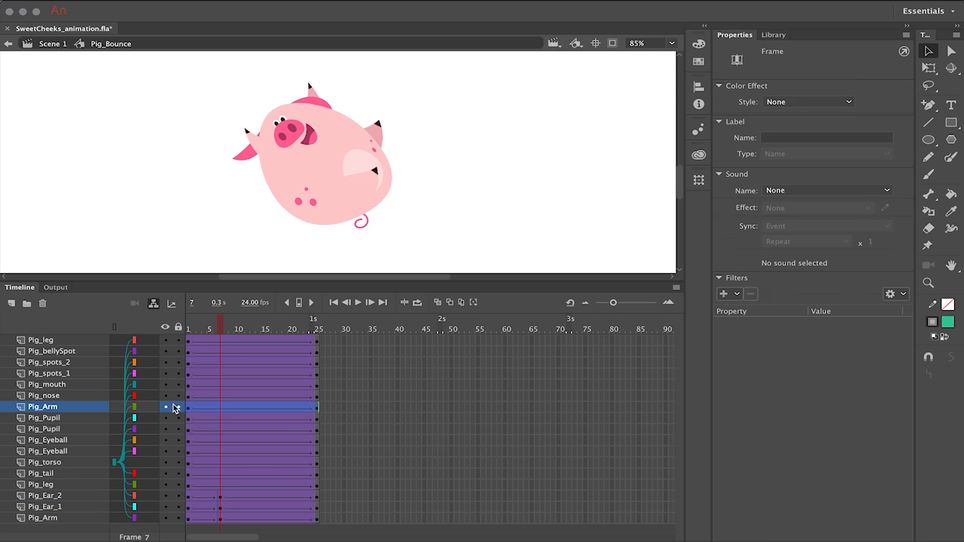
pyautogui.click(226, 416)
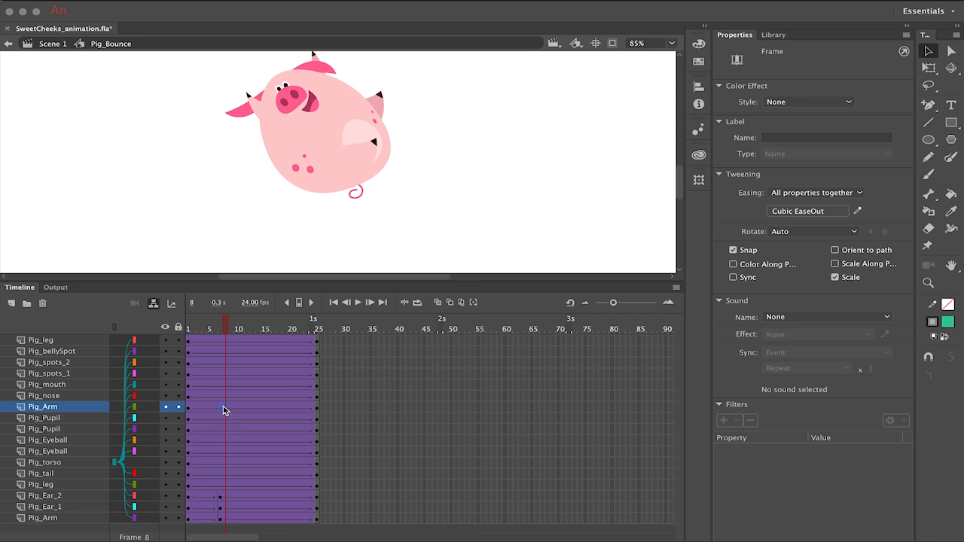
pyautogui.click(221, 407)
pyautogui.press('F6')
# - Rotate both arms outward and downward around their shoulders at frame 7 with Free Transform
pyautogui.press('q')
pyautogui.moveTo(242, 128); pyautogui.dragTo(405, 133)
pyautogui.click(312, 91)
# - Insert a keyframe at frame 7 on the lower Pig_leg layer and rotate that leg downward
pyautogui.click(389, 139)
pyautogui.click(221, 486)
pyautogui.moveTo(397, 132); pyautogui.dragTo(404, 224)
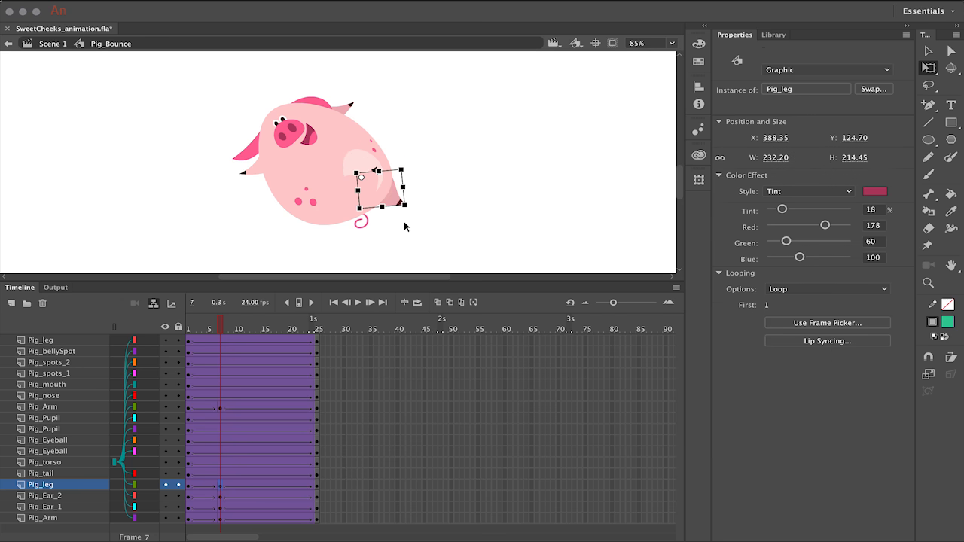
# - Insert a keyframe at frame 7 on the topmost Pig_leg layer and rotate that front leg downward
pyautogui.click(381, 230)
pyautogui.click(220, 342)
pyautogui.press('F6')
pyautogui.moveTo(398, 191); pyautogui.dragTo(400, 221)
# - Nudge the front leg slightly up and to the left at frame 7 so it sits on the pig's body
pyautogui.press('Up')
pyautogui.press('Up')
pyautogui.press('Up')
pyautogui.press('Up')
pyautogui.press('Left')
pyautogui.press('Left')
pyautogui.press('Left')
pyautogui.press('Left')
pyautogui.press('Left')
pyautogui.press('Left')
pyautogui.press('Left')
pyautogui.press('Left')
pyautogui.press('Left')
pyautogui.press('Left')
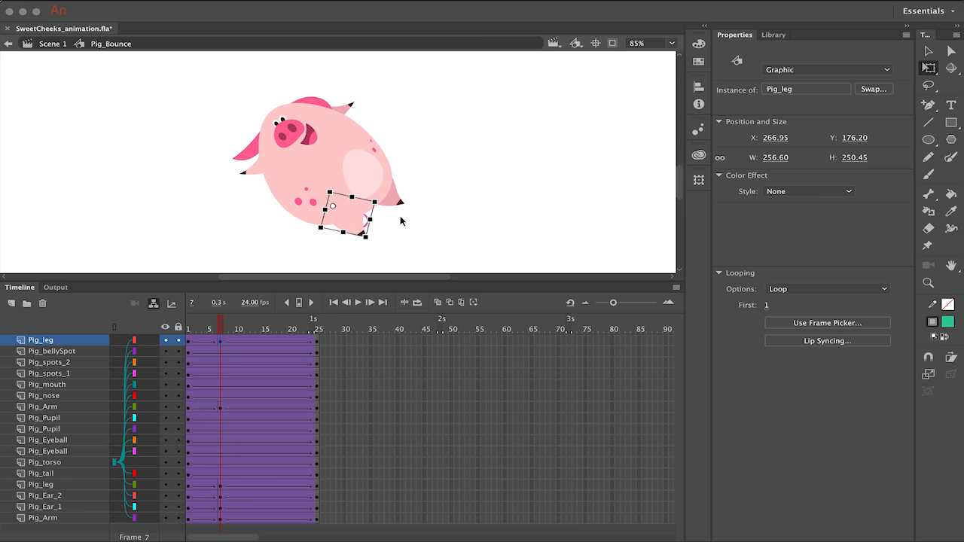
pyautogui.click(402, 220)
# - Insert a keyframe at frame 7 on the Pig_tail layer and rotate the tail slightly
pyautogui.click(369, 224)
pyautogui.click(220, 473)
pyautogui.press('F6')
pyautogui.moveTo(374, 247); pyautogui.dragTo(369, 232)
# - Insert keyframes at frame 50 on all of the pig's layers
pyautogui.moveTo(254, 343); pyautogui.dragTo(316, 342)
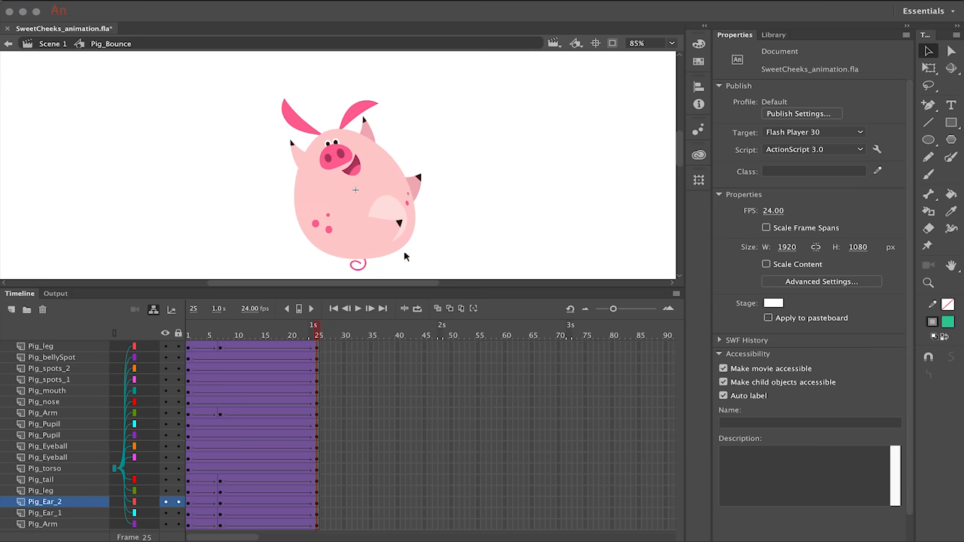
pyautogui.keyDown('alt'); pyautogui.keyDown('super'); pyautogui.click(391, 240); pyautogui.keyUp('super'); pyautogui.keyUp('alt')
pyautogui.moveTo(306, 344)
pyautogui.mouseDown()
pyautogui.moveTo(218, 341)
pyautogui.moveTo(324, 343)
pyautogui.mouseUp()
pyautogui.moveTo(454, 347); pyautogui.dragTo(454, 526)
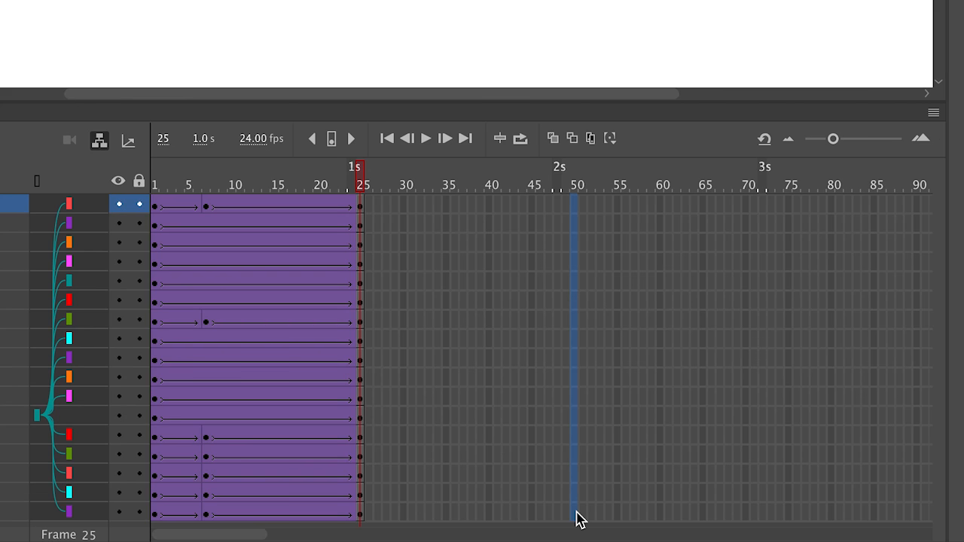
pyautogui.press('F6')
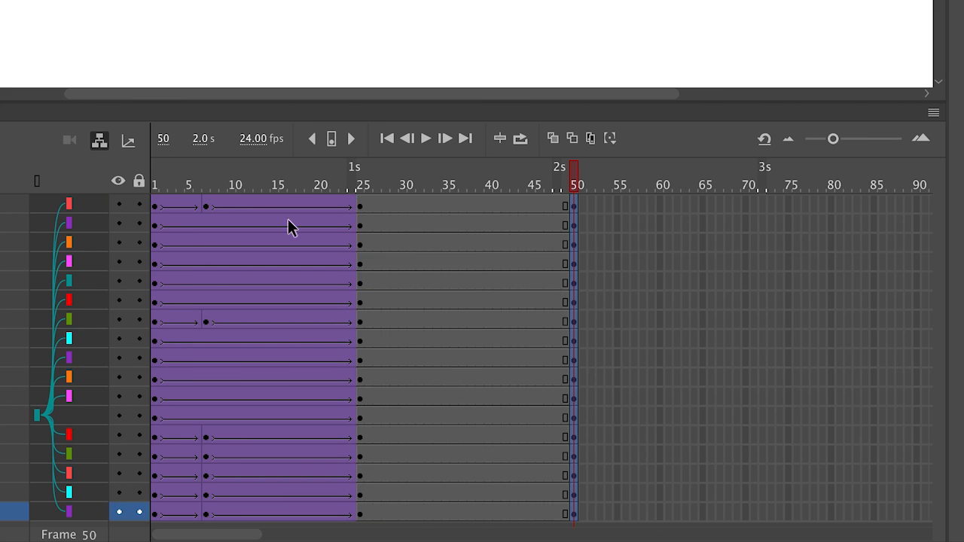
# - Move the whole pig by its torso down below the stage at frame 50 and rotate it counterclockwise onto its back
pyautogui.moveTo(447, 0); pyautogui.dragTo(442, 145)
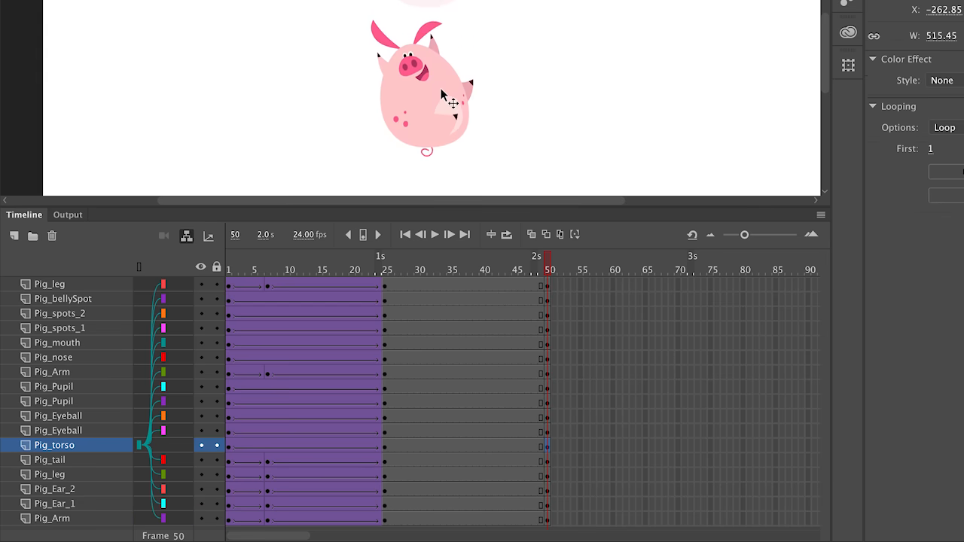
pyautogui.scroll(-5, 534, 142)
pyautogui.moveTo(450, 0); pyautogui.dragTo(451, 147)
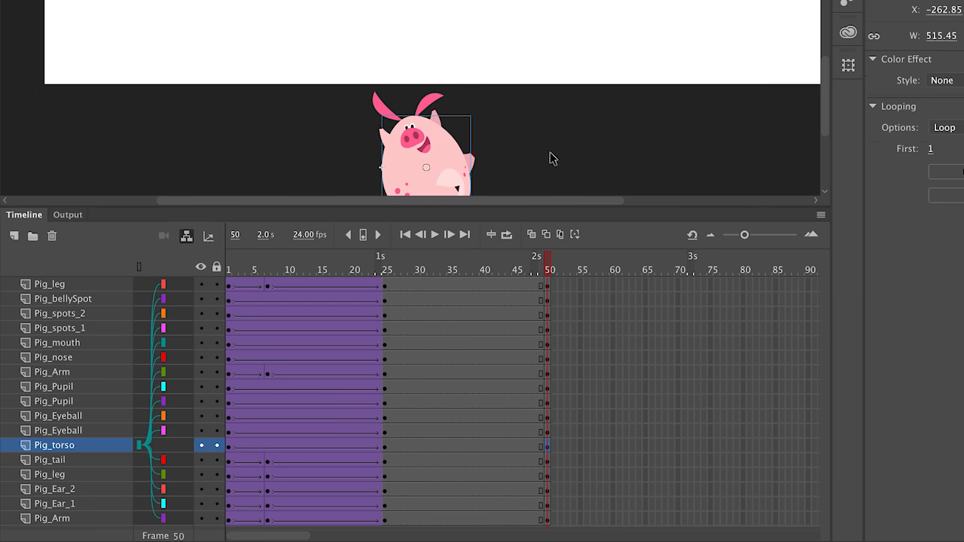
pyautogui.moveTo(549, 154); pyautogui.dragTo(555, 44)
pyautogui.press('q')
pyautogui.moveTo(492, 120); pyautogui.dragTo(538, 79)
pyautogui.click(544, 111)
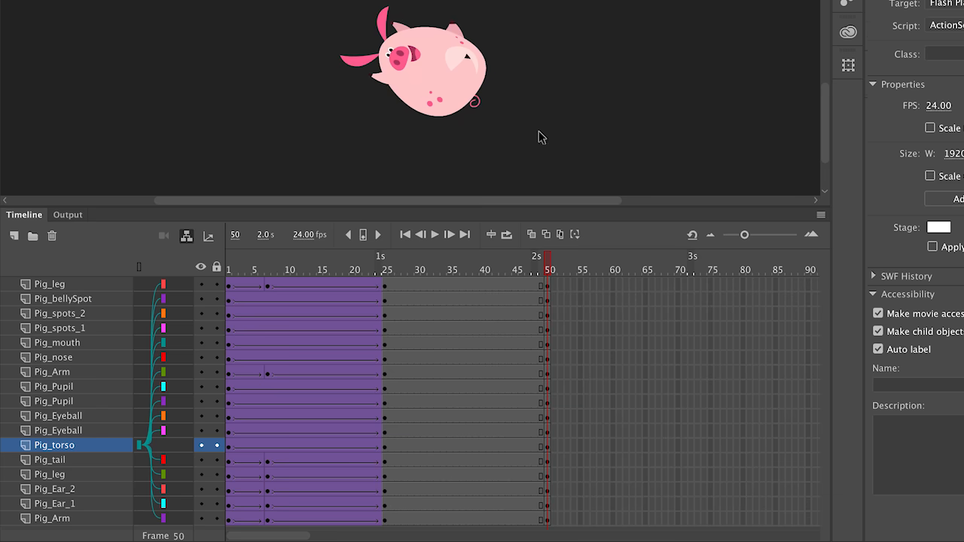
# - Create classic tweens on all layers between frames 25 and 50
pyautogui.moveTo(427, 289); pyautogui.dragTo(487, 535)
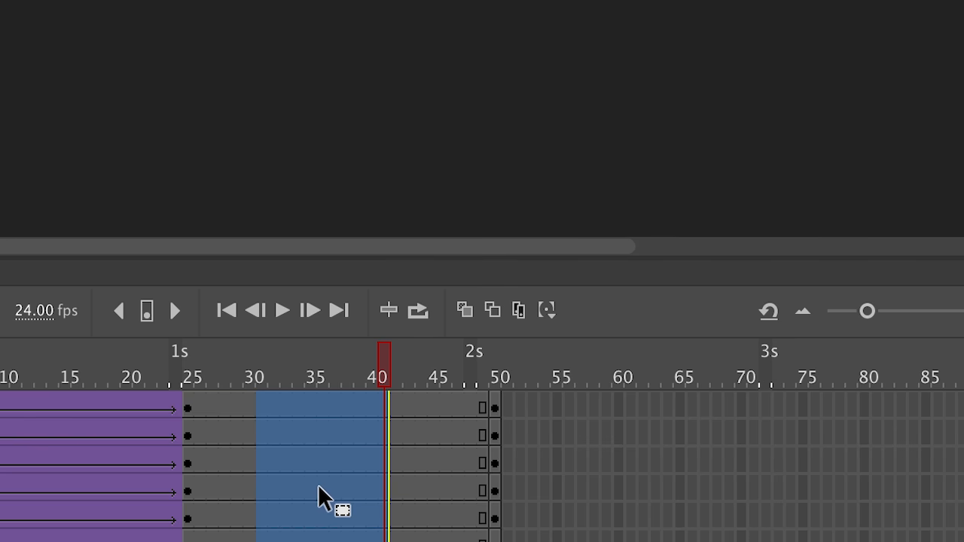
pyautogui.rightClick(460, 332)
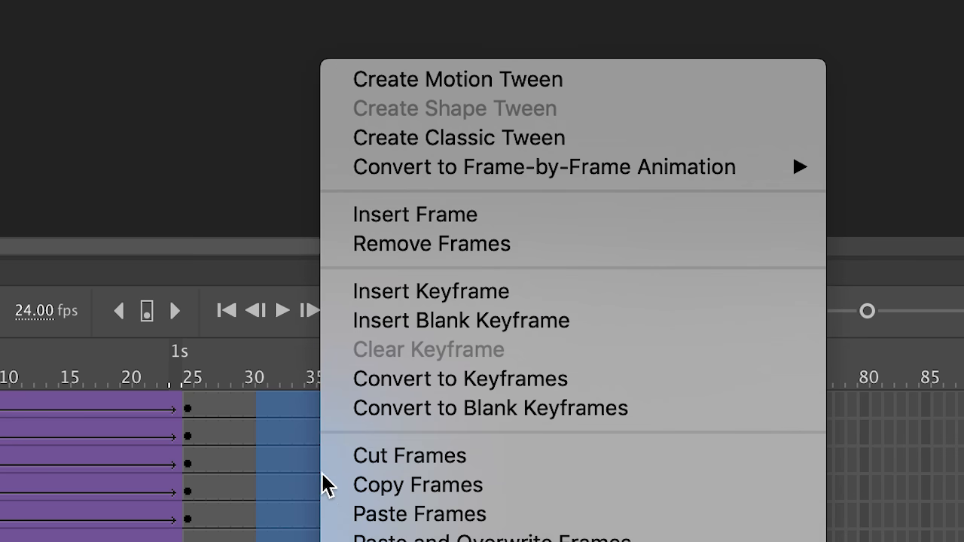
pyautogui.click(440, 138)
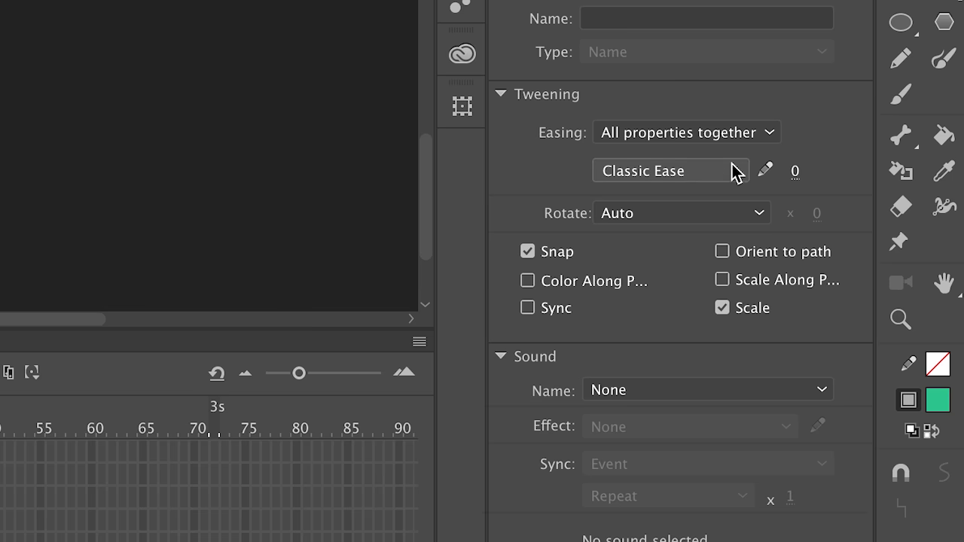
# - Apply the Cubic Ease In preset to the new tweens and scrub the falling motion
pyautogui.click(709, 170)
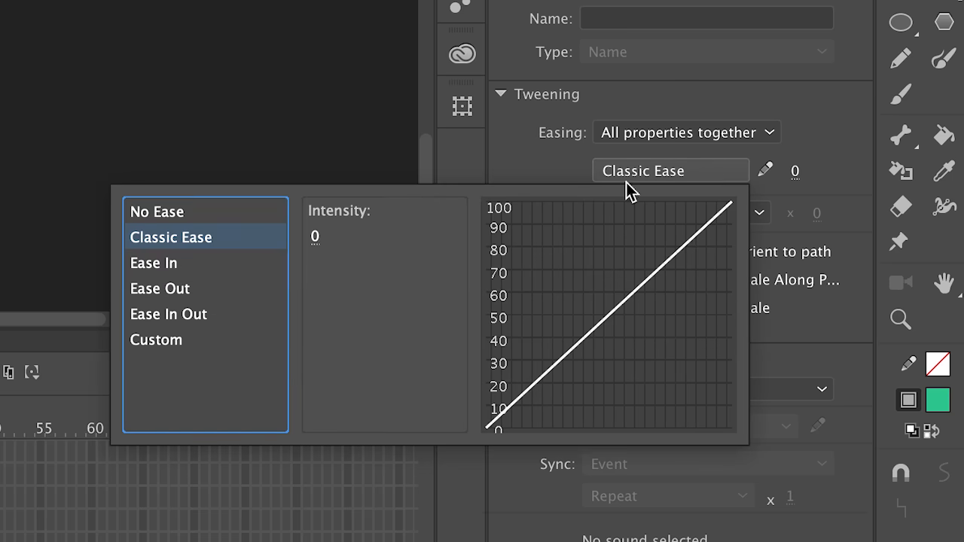
pyautogui.click(175, 267)
pyautogui.doubleClick(332, 241)
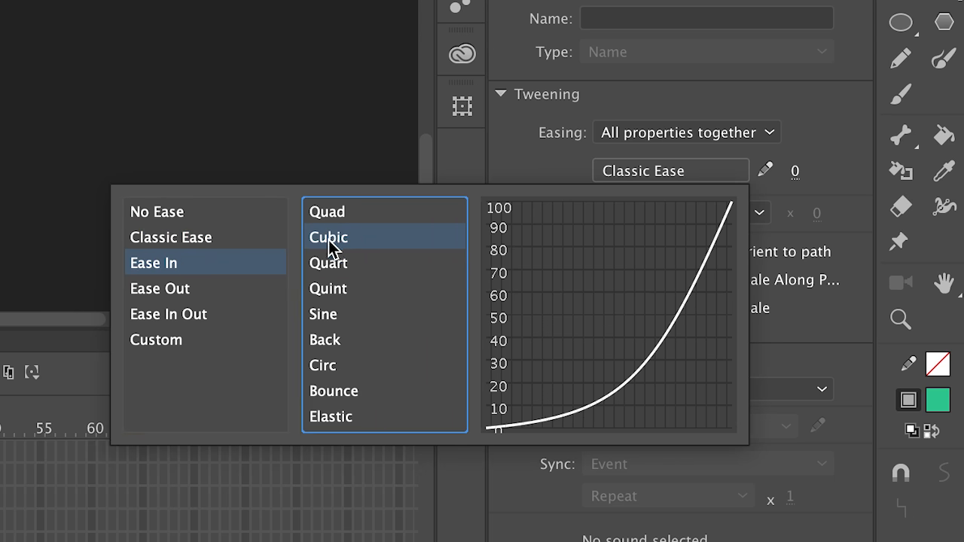
pyautogui.moveTo(402, 330); pyautogui.dragTo(327, 345)
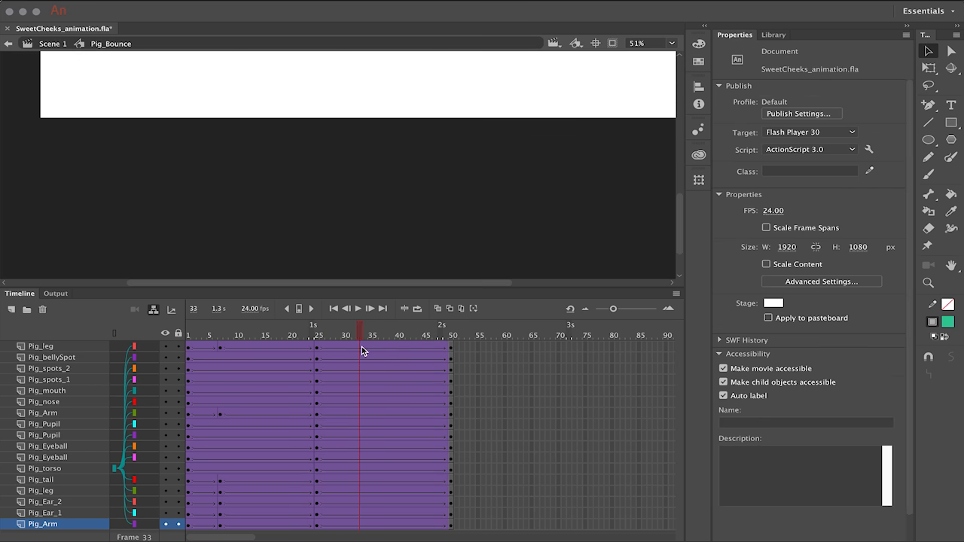
# - Convert the artwork inside Pig_leg to a graphic symbol named Pig_Leg_Nested and move its transformation point to the leg's base
pyautogui.click(318, 347)
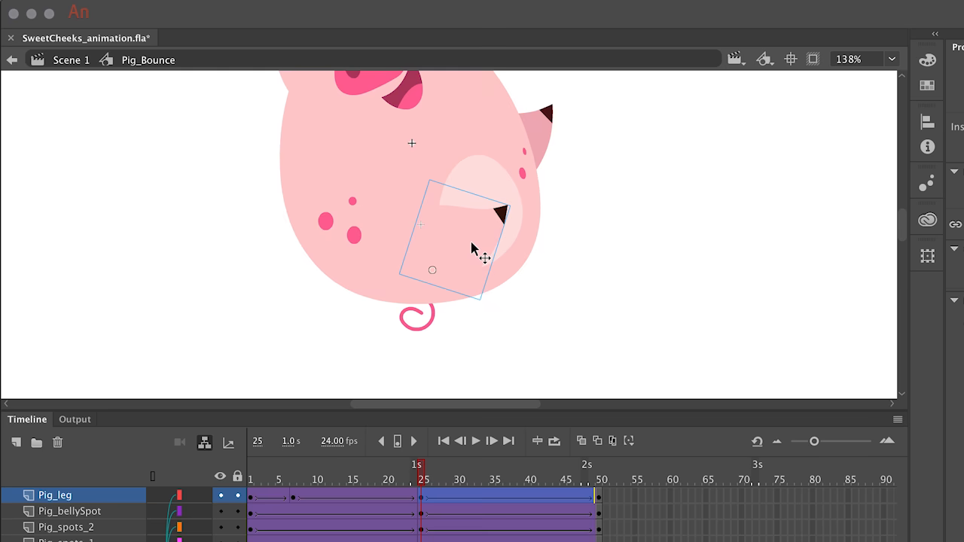
pyautogui.doubleClick(472, 247)
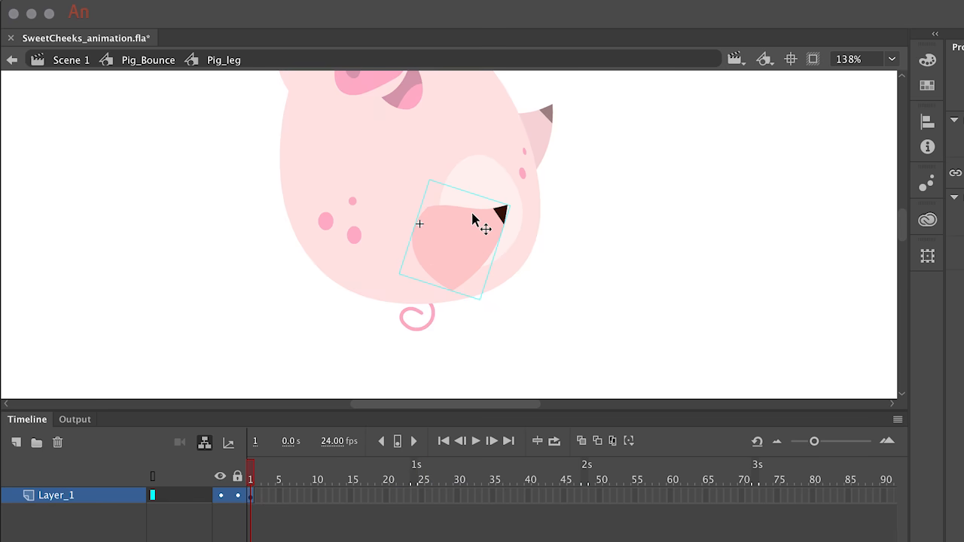
pyautogui.press('F8')
pyautogui.click(360, 235)
pyautogui.click(360, 293)
pyautogui.click(377, 207)
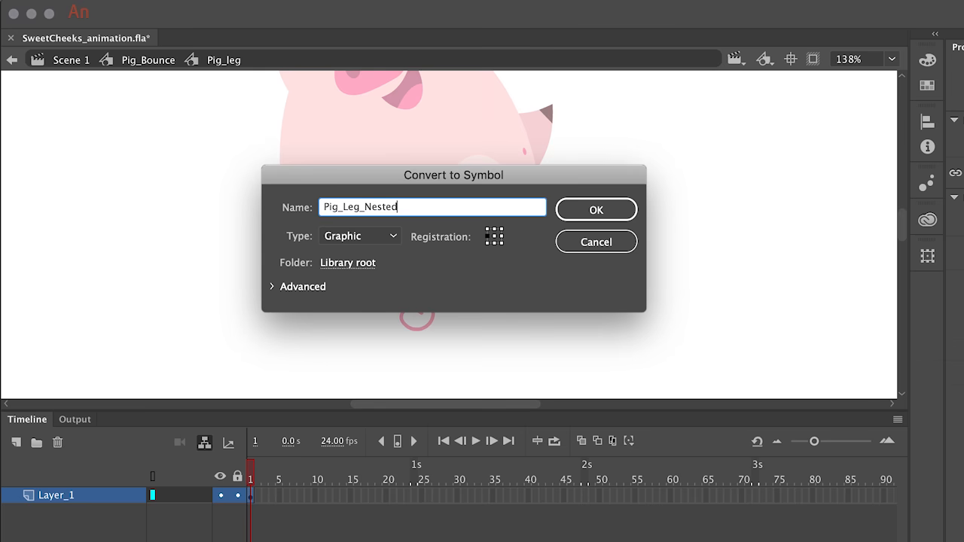
pyautogui.click(600, 217)
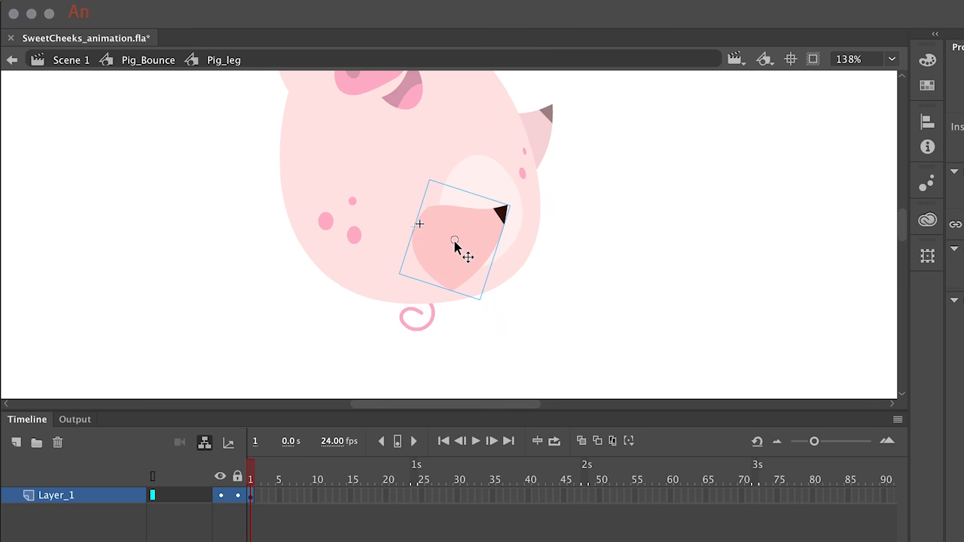
pyautogui.press('q')
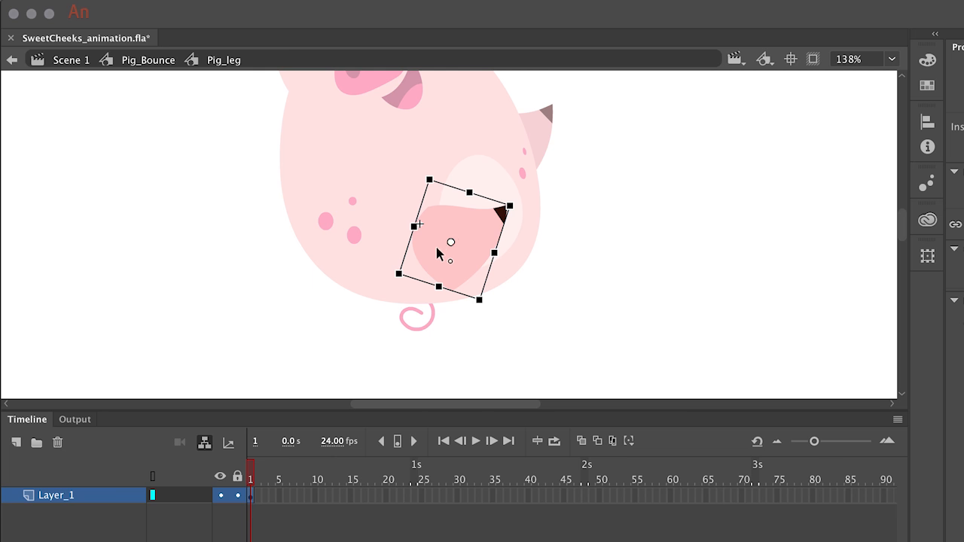
pyautogui.moveTo(419, 258); pyautogui.dragTo(416, 259)
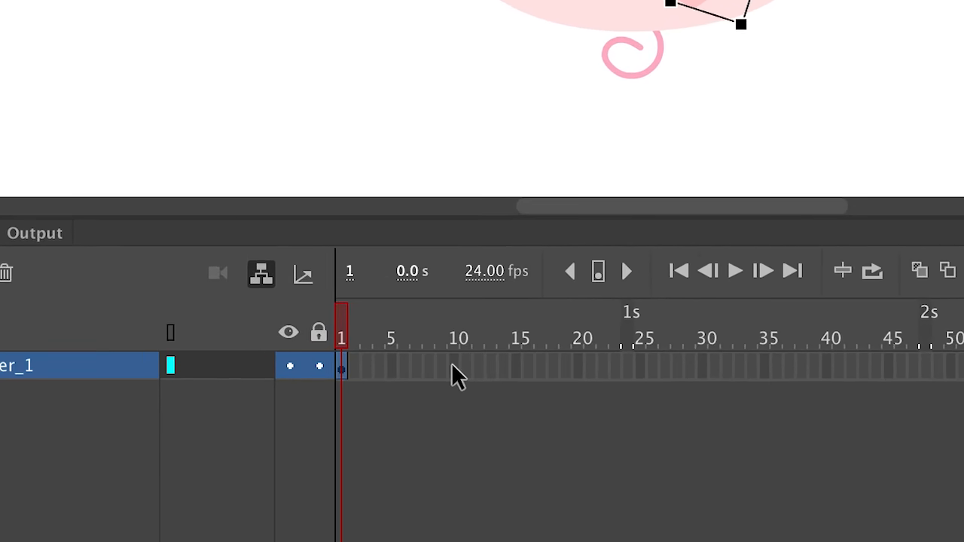
# - Insert keyframes at frames 10 and 5 inside Pig_leg and rotate the leg slightly clockwise at frame 5
pyautogui.click(455, 368)
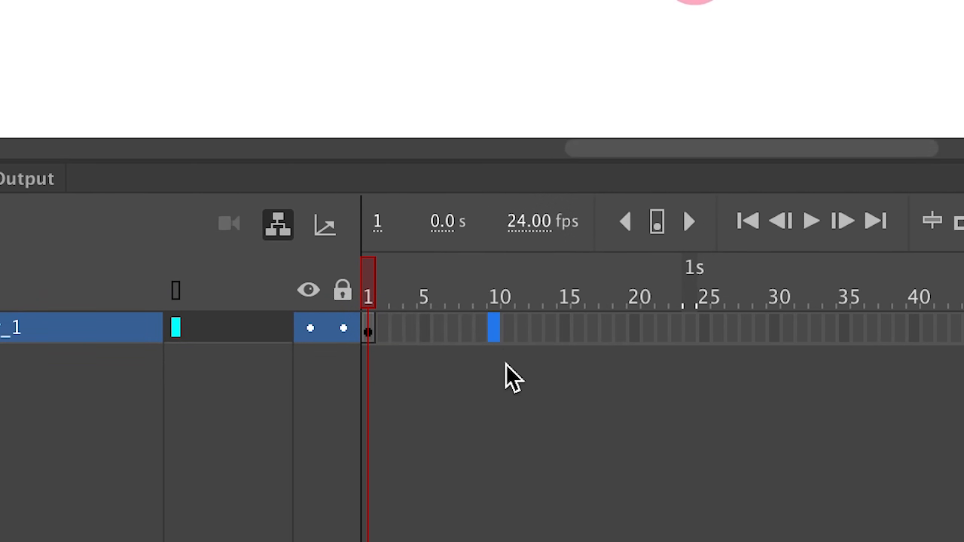
pyautogui.press('F6')
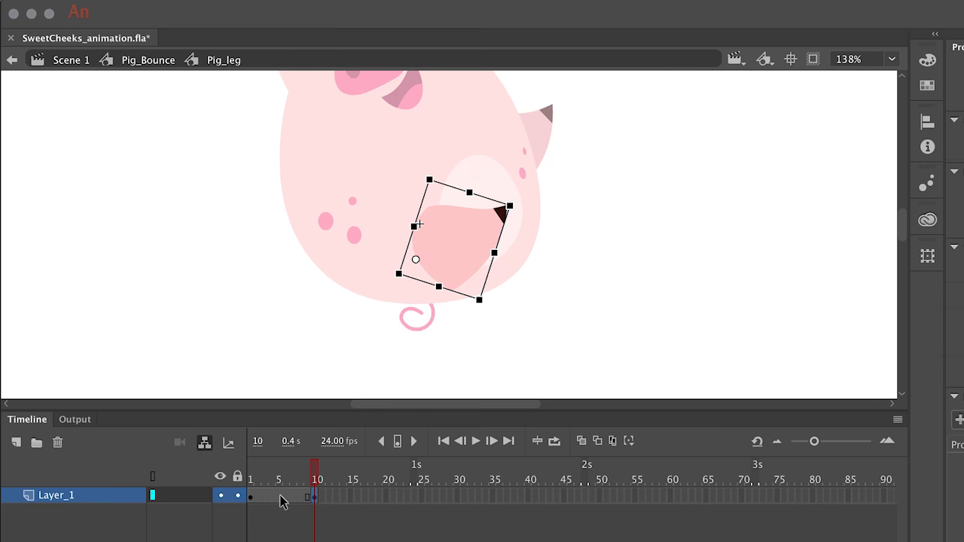
pyautogui.click(279, 497)
pyautogui.moveTo(527, 219); pyautogui.dragTo(543, 233)
# - Create classic tweens between the nested leg's keyframes and play back the wiggle
pyautogui.moveTo(263, 499); pyautogui.dragTo(303, 498)
pyautogui.rightClick(304, 498)
pyautogui.click(331, 340)
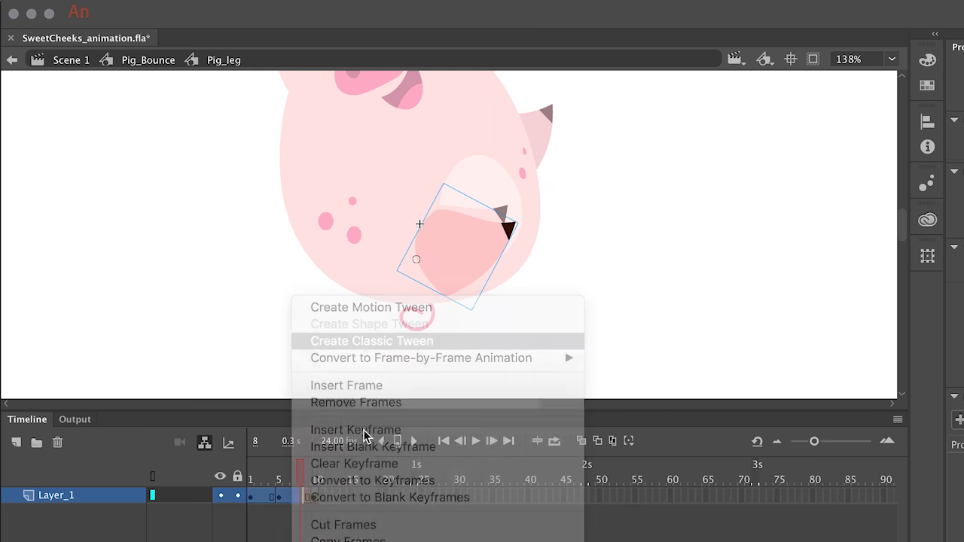
pyautogui.press('Return')
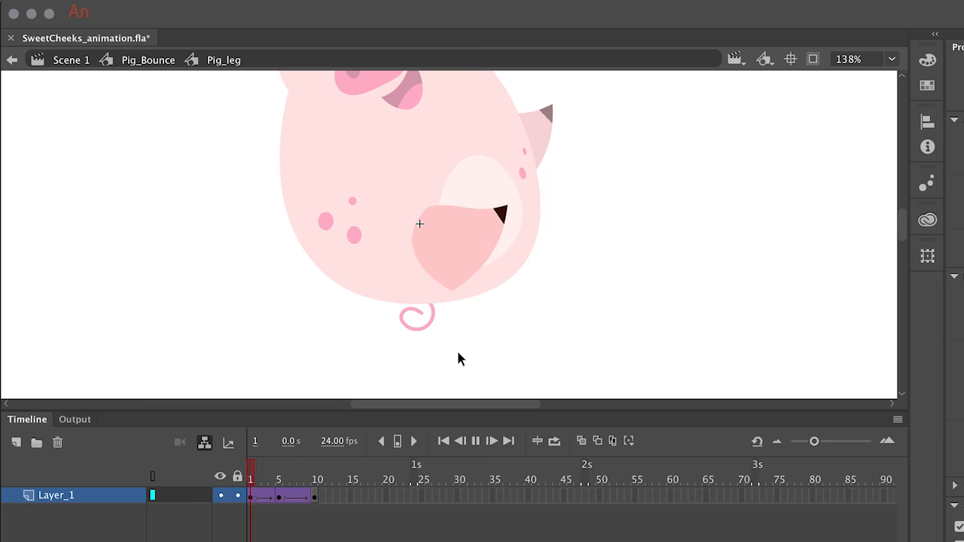
pyautogui.moveTo(249, 475); pyautogui.dragTo(286, 473)
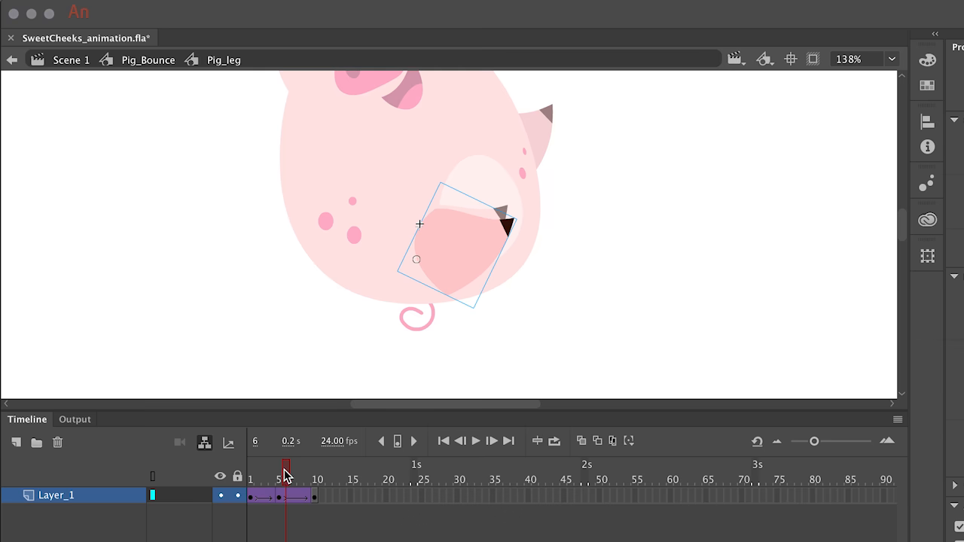
# - Remove frames from both leg tweens so the keyframes fall at frames 1, 3 and 5, checking playback
pyautogui.click(301, 499)
pyautogui.rightClick(301, 499)
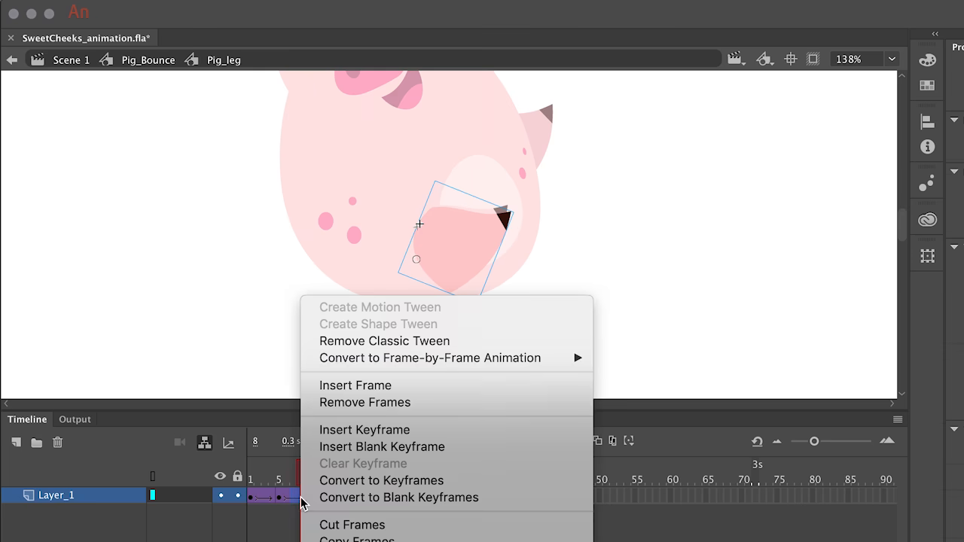
pyautogui.click(365, 402)
pyautogui.moveTo(264, 497); pyautogui.dragTo(270, 498)
pyautogui.rightClick(268, 499)
pyautogui.click(297, 404)
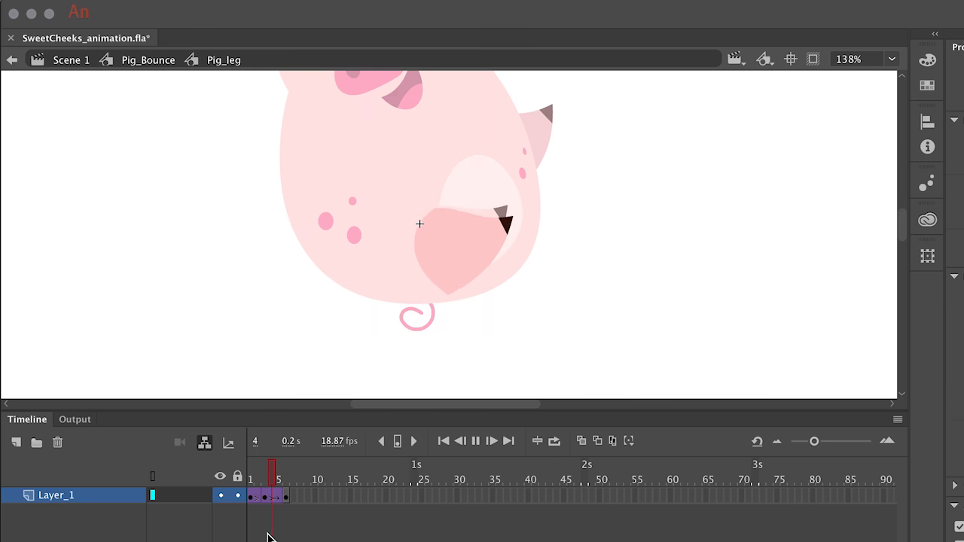
pyautogui.moveTo(282, 497); pyautogui.dragTo(287, 500)
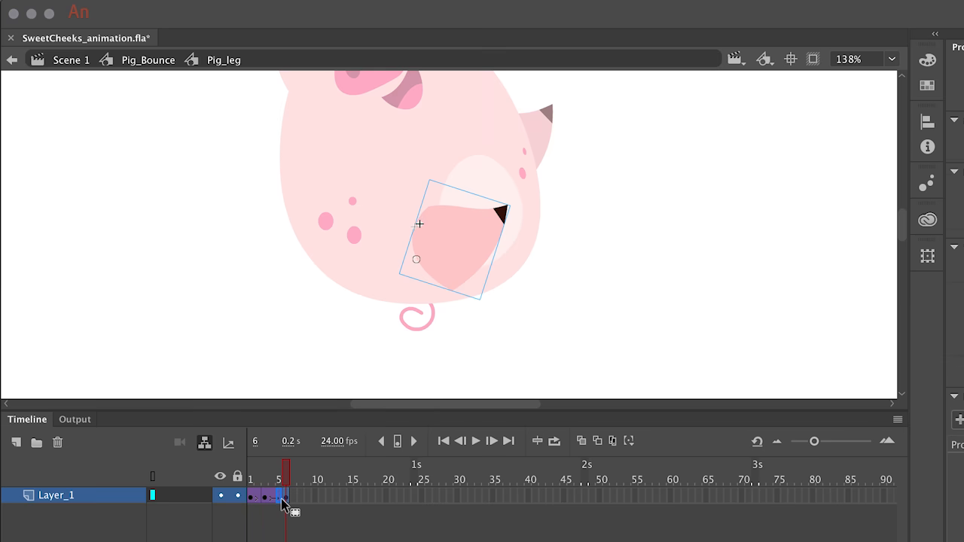
pyautogui.rightClick(288, 503)
pyautogui.click(317, 404)
pyautogui.press('Return')
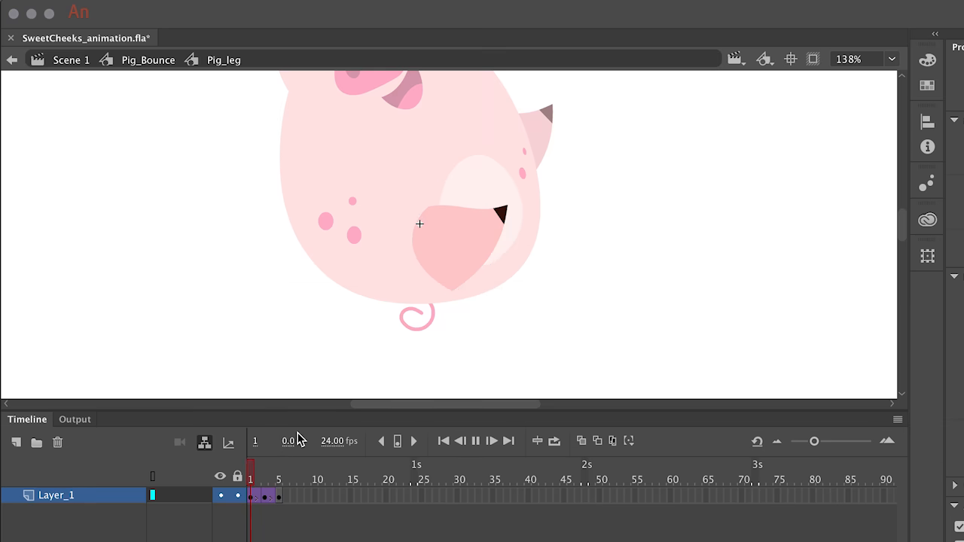
# - Open the Pig_Arm symbol and set the arm's transformation point at its shoulder end
pyautogui.doubleClick(405, 205)
pyautogui.doubleClick(396, 210)
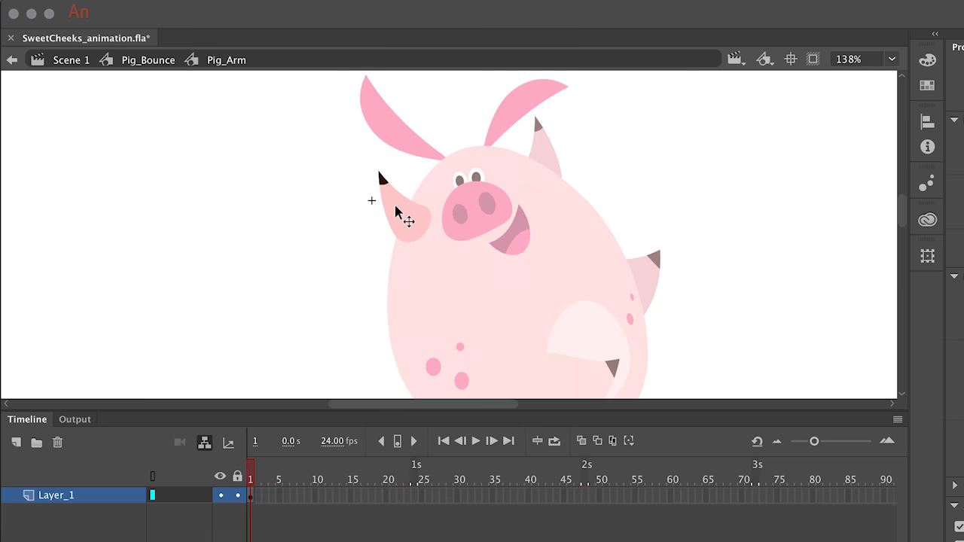
pyautogui.click(397, 215)
pyautogui.press('q')
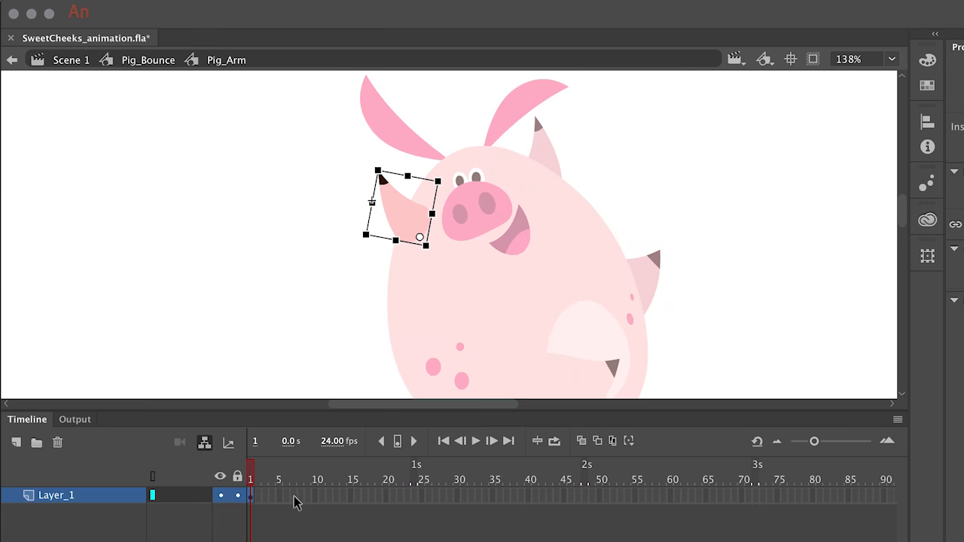
# - Insert a middle keyframe at frame 3 and an end keyframe inside Pig_Arm, and rotate the arm slightly clockwise at frame 3
pyautogui.click(267, 497)
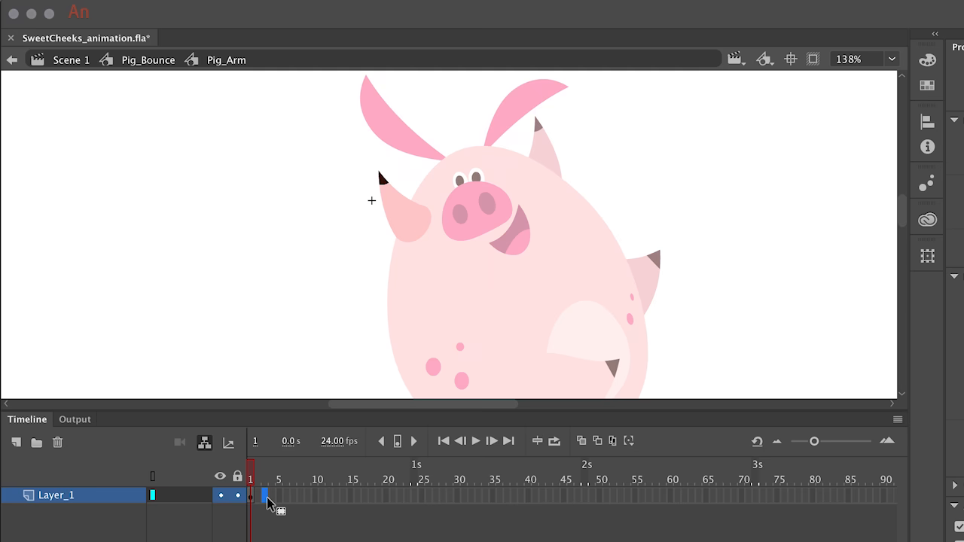
pyautogui.press('F6')
pyautogui.click(287, 497)
pyautogui.press('F6')
pyautogui.click(266, 497)
pyautogui.moveTo(445, 175); pyautogui.dragTo(455, 176)
# - Create classic tweens between the nested arm's keyframes and play back the loop
pyautogui.click(269, 498)
pyautogui.rightClick(270, 499)
pyautogui.moveTo(330, 358)
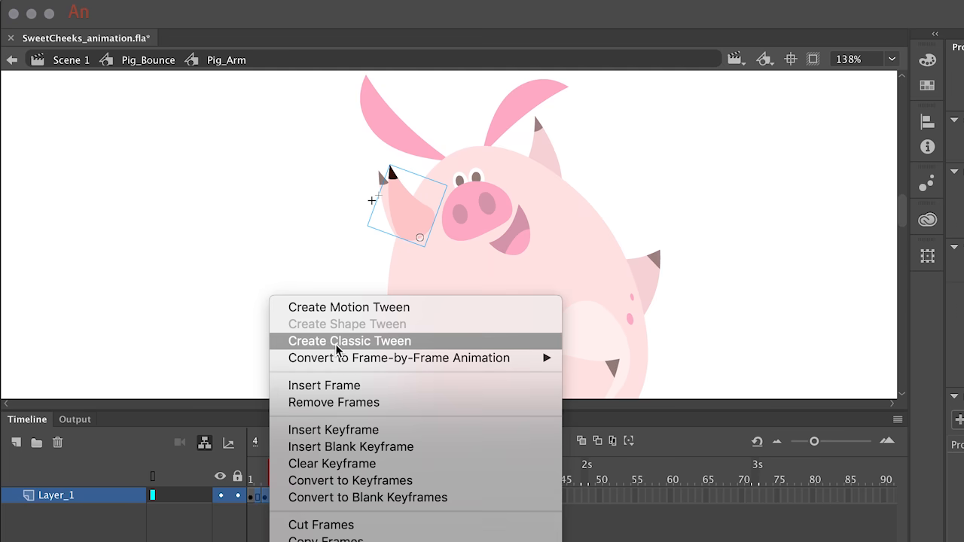
pyautogui.click(317, 341)
pyautogui.press('Return')
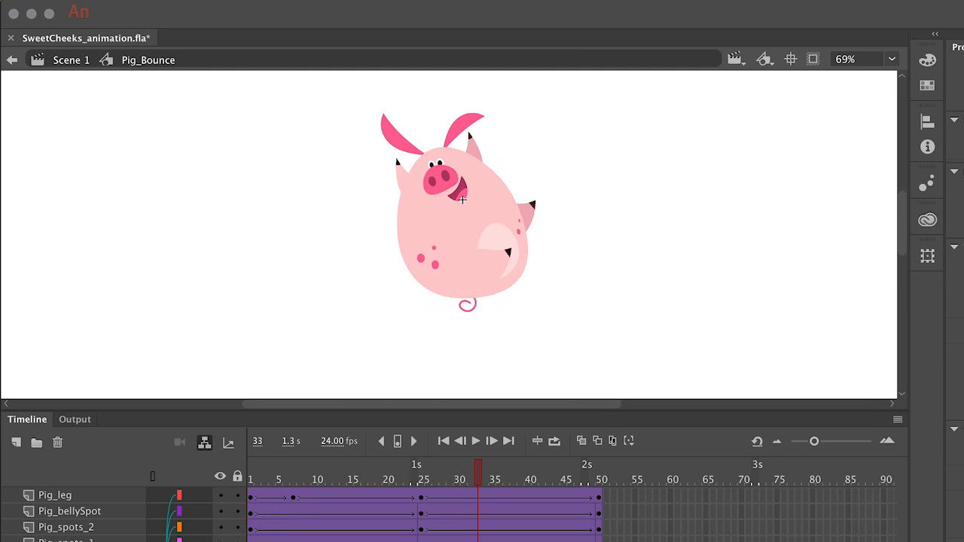
# - Rotate both of the pig's ears upright toward each other around their bases at frame 33 of Pig_Bounce
pyautogui.click(395, 138)
pyautogui.keyDown('shift'); pyautogui.click(461, 128); pyautogui.keyUp('shift')
pyautogui.press('super+equal')
pyautogui.press('Escape')
pyautogui.click(386, 240)
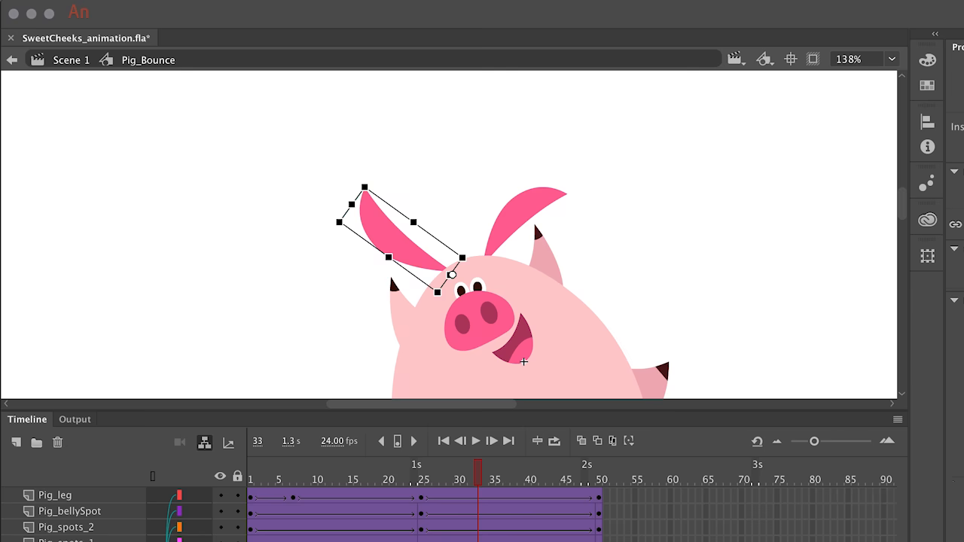
pyautogui.moveTo(362, 183); pyautogui.dragTo(472, 148)
pyautogui.click(521, 208)
pyautogui.moveTo(570, 184); pyautogui.dragTo(500, 147)
pyautogui.press('Return')
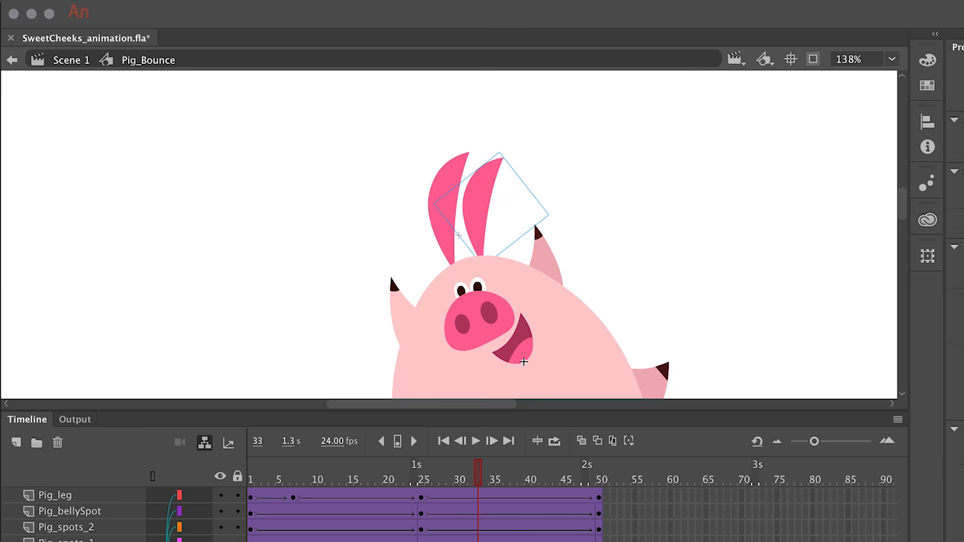